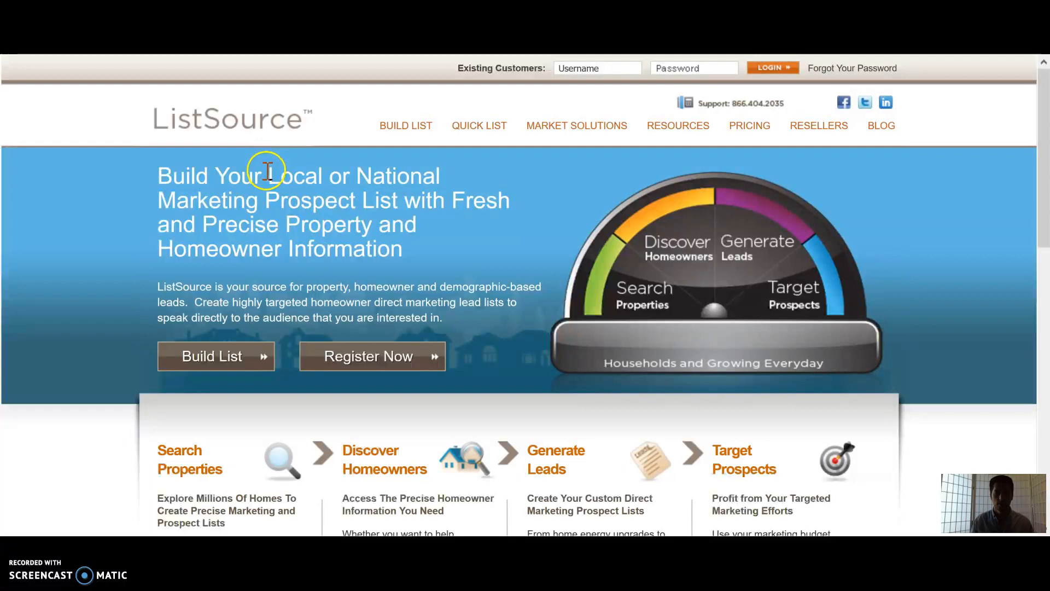
Step: Open the Quick List page and browse the available quick lists and their descriptions
scroll(268, 171, "down", 3)
scroll(264, 170, "up", 3)
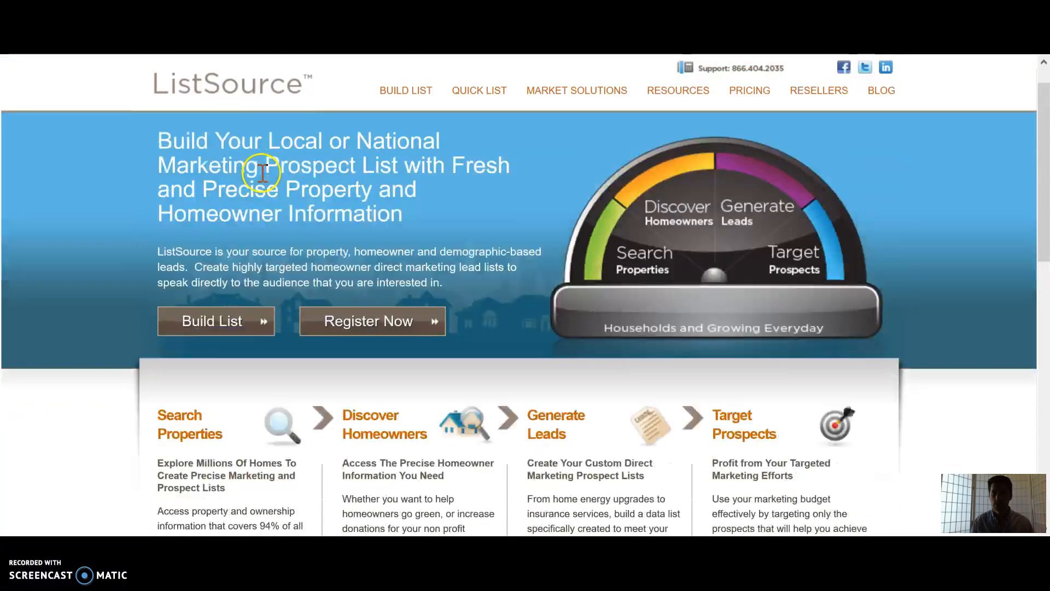
left_click(483, 125)
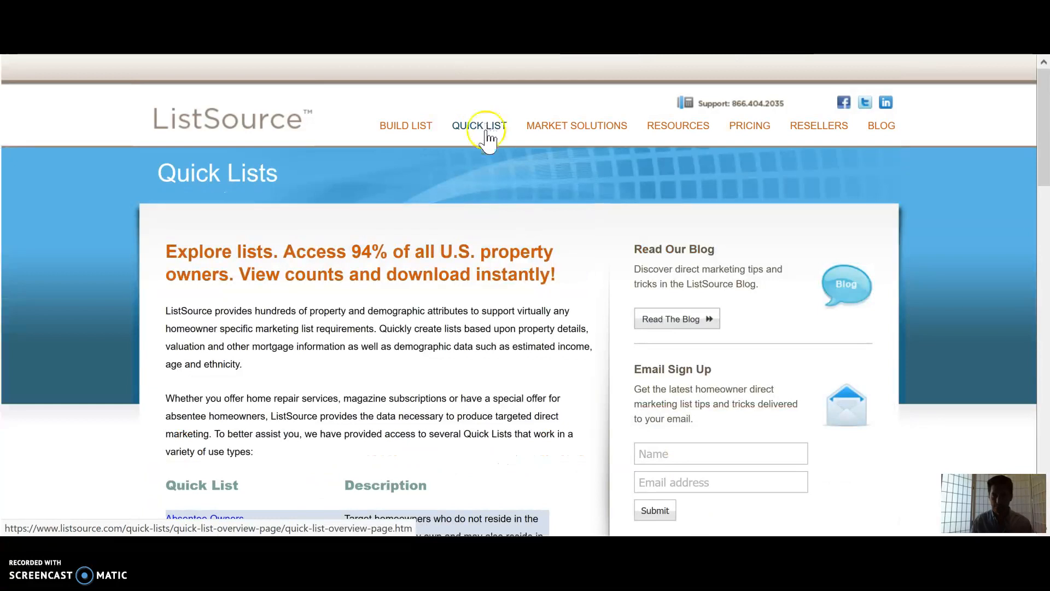
scroll(487, 147, "down", 6)
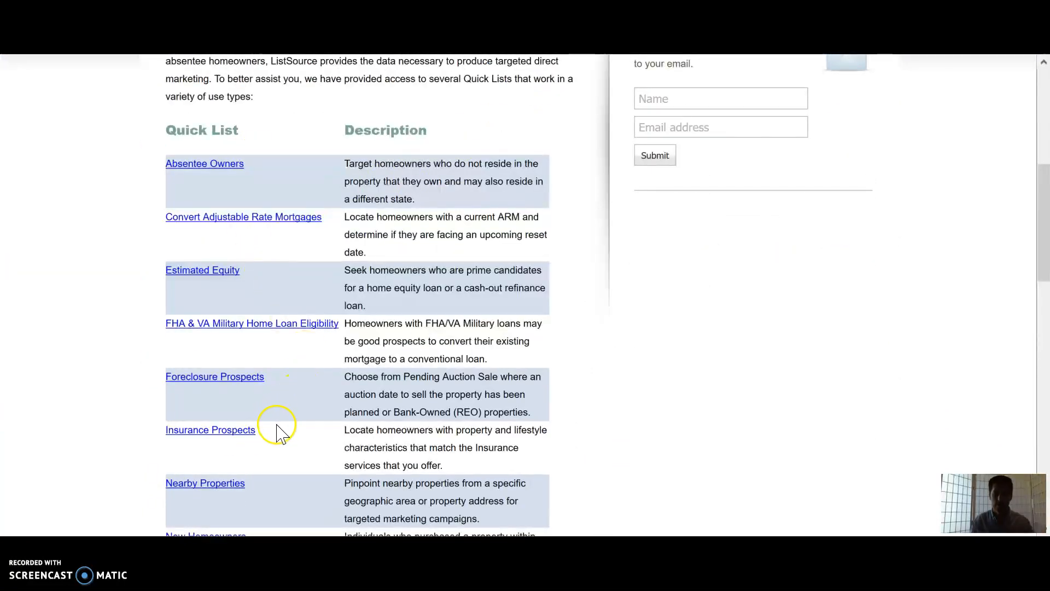
scroll(274, 429, "down", 3)
scroll(276, 431, "up", 6)
scroll(277, 429, "up", 4)
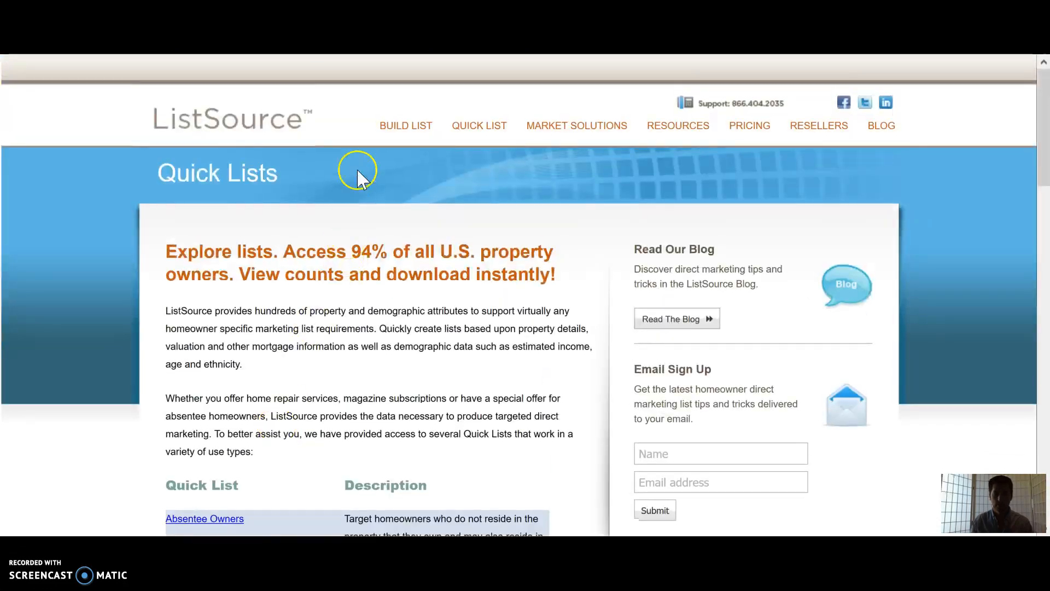
Step: Return to the ListSource home page and open the Build List tool
left_click(241, 121)
left_click(218, 359)
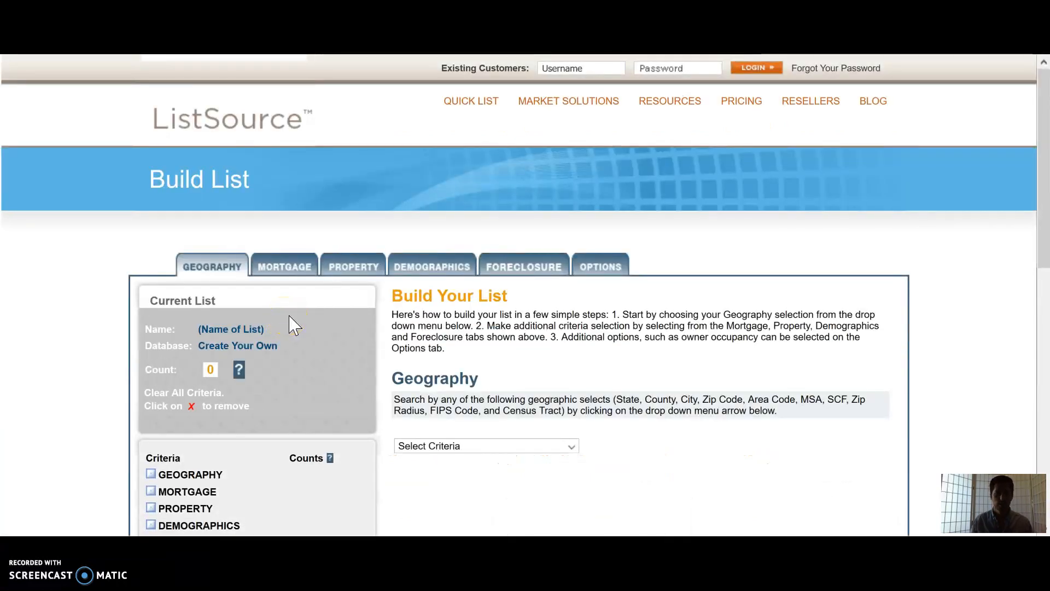
scroll(294, 325, "down", 2)
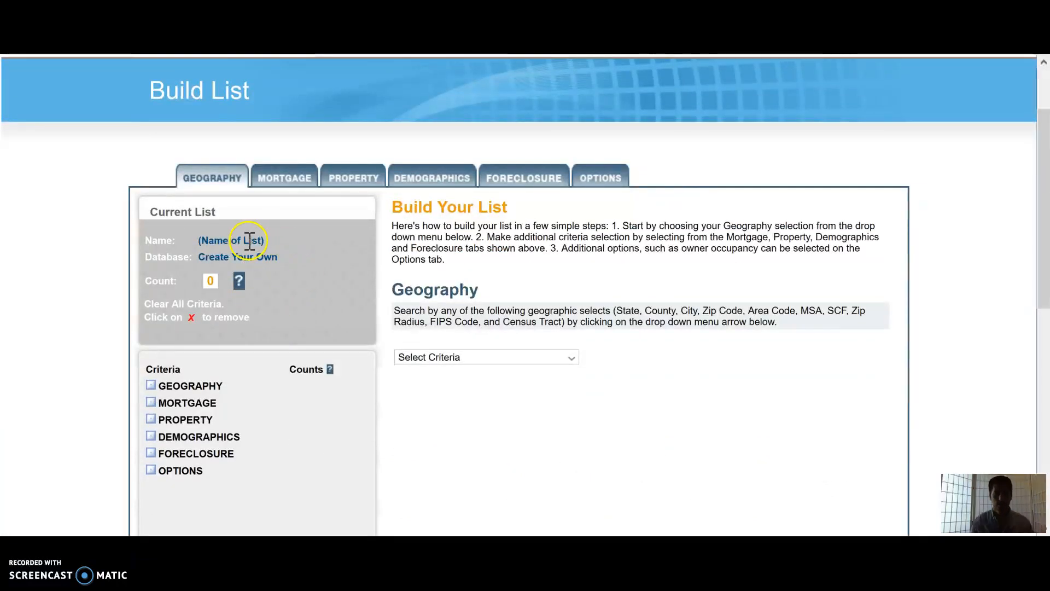
scroll(284, 249, "down", 2)
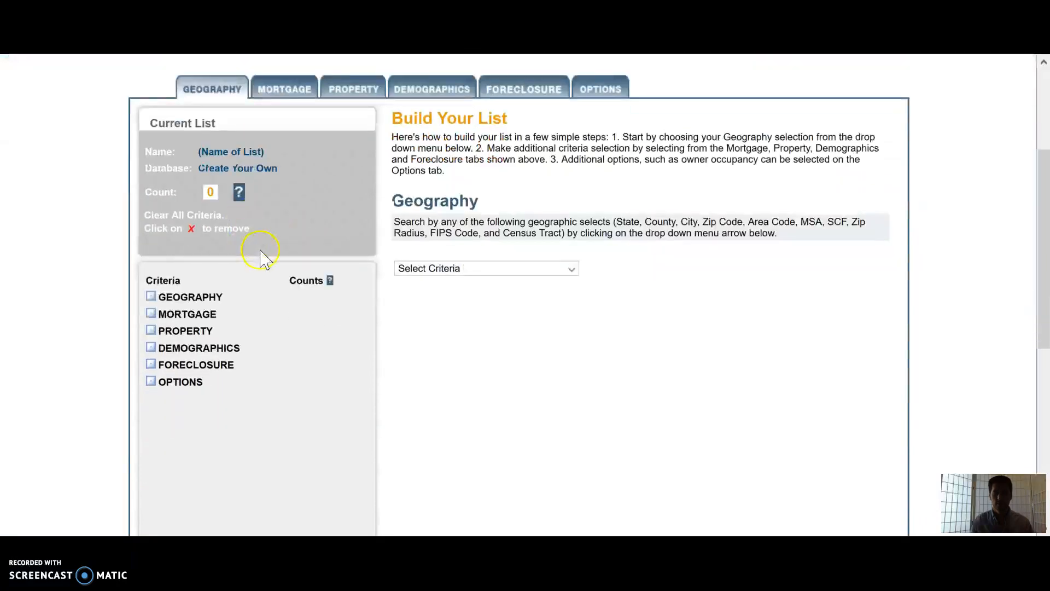
left_click(255, 151)
left_click(313, 148)
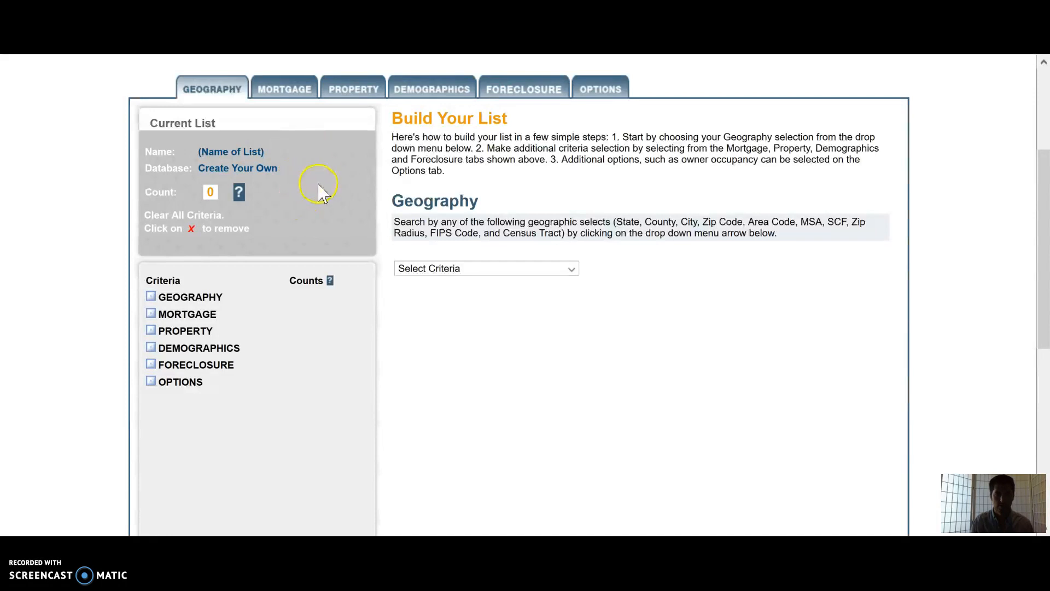
scroll(329, 175, "down", 2)
scroll(328, 175, "up", 2)
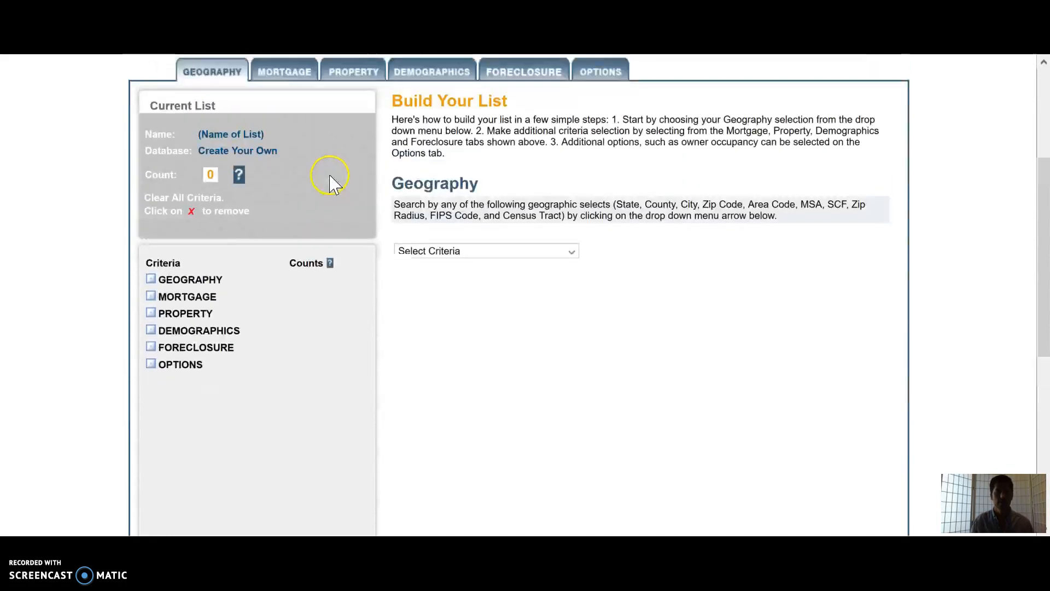
scroll(305, 195, "up", 2)
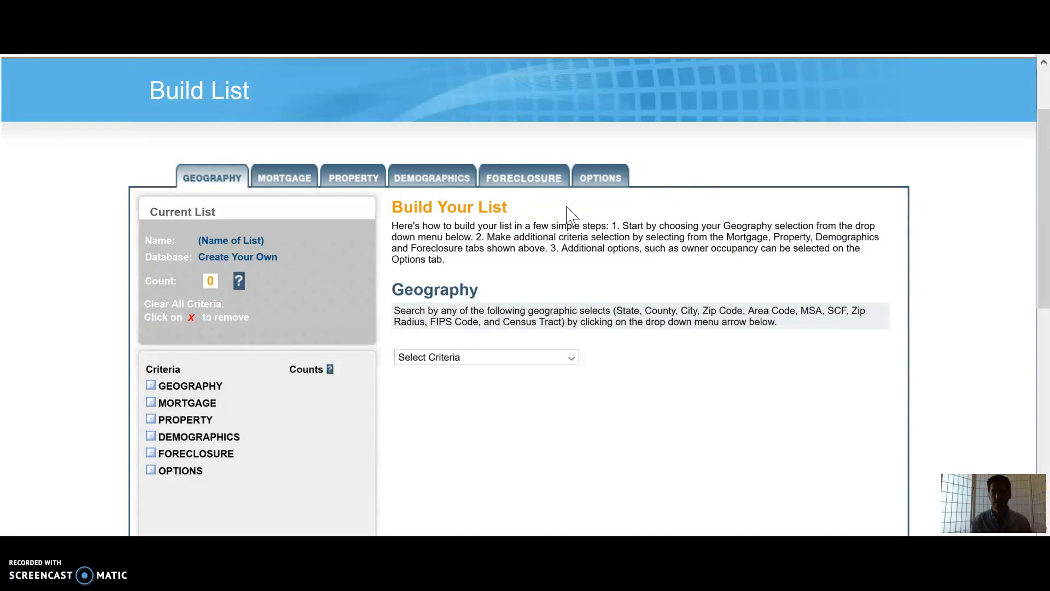
Step: Set the geography criteria to ZIP Code and browse the ZIP code map around Thousand Oaks
scroll(539, 203, "down", 2)
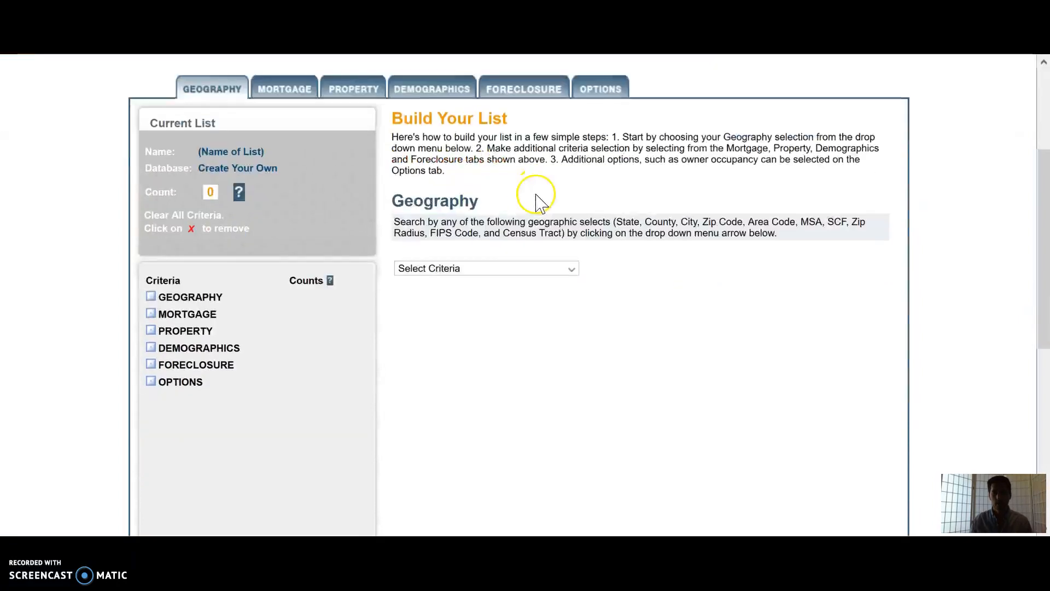
left_click(481, 268)
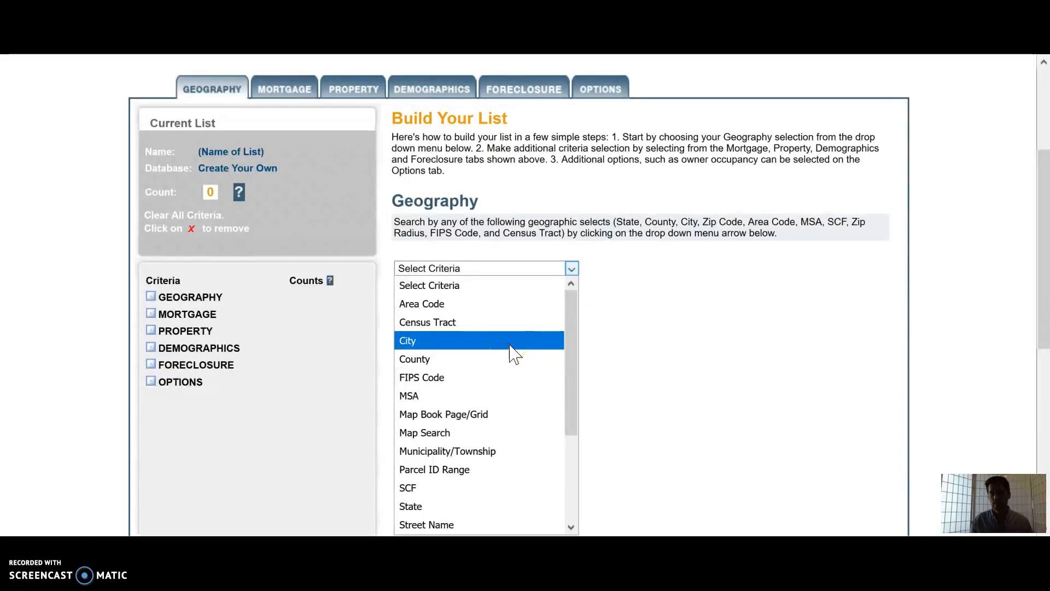
left_click(512, 361)
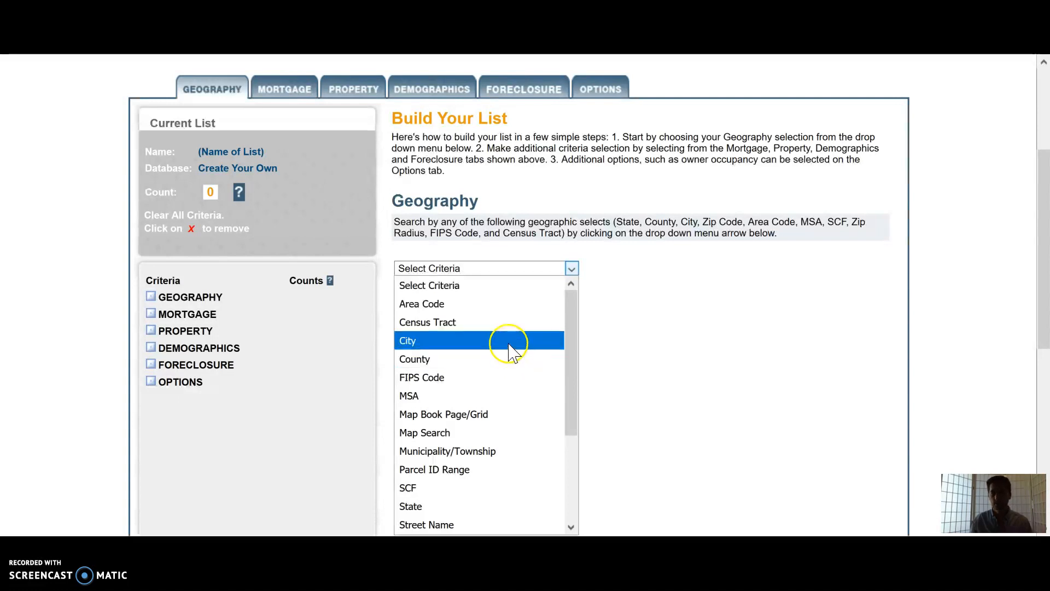
scroll(497, 459, "down", 3)
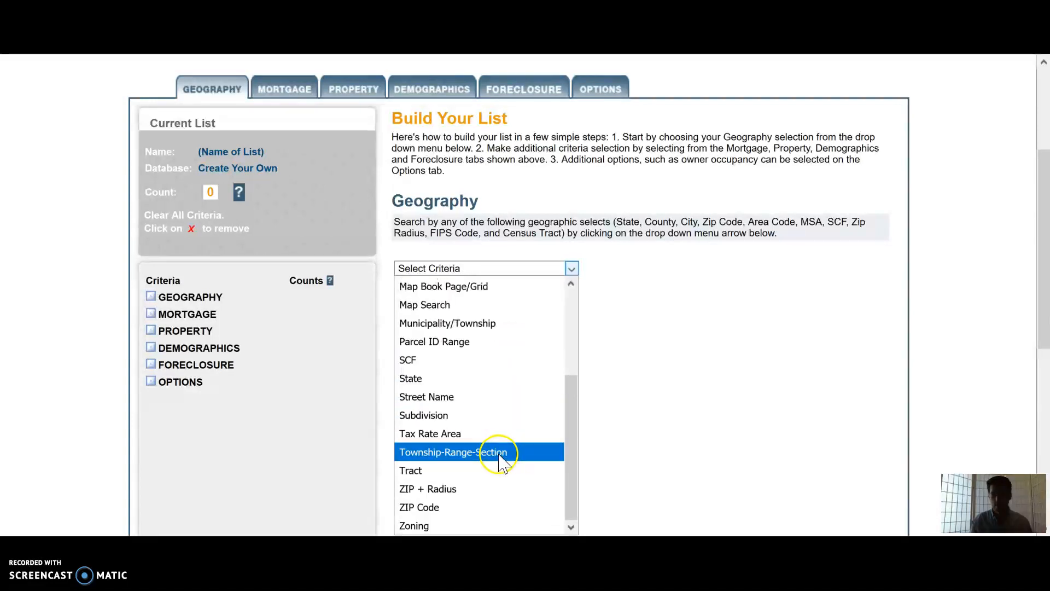
left_click(485, 507)
scroll(593, 243, "down", 2)
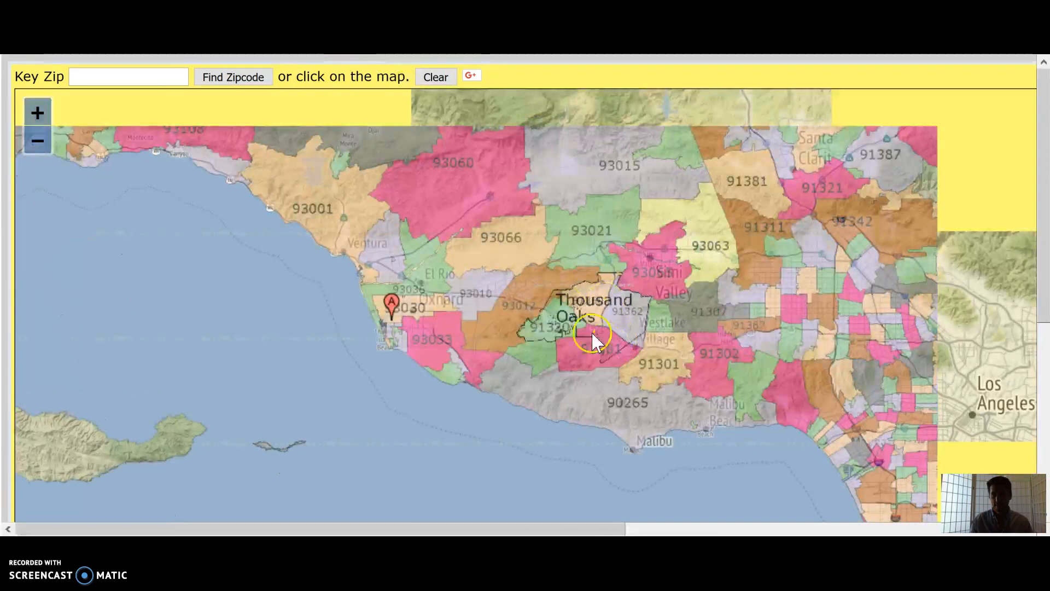
scroll(588, 290, "down", 1)
left_click_drag(714, 310, 611, 308)
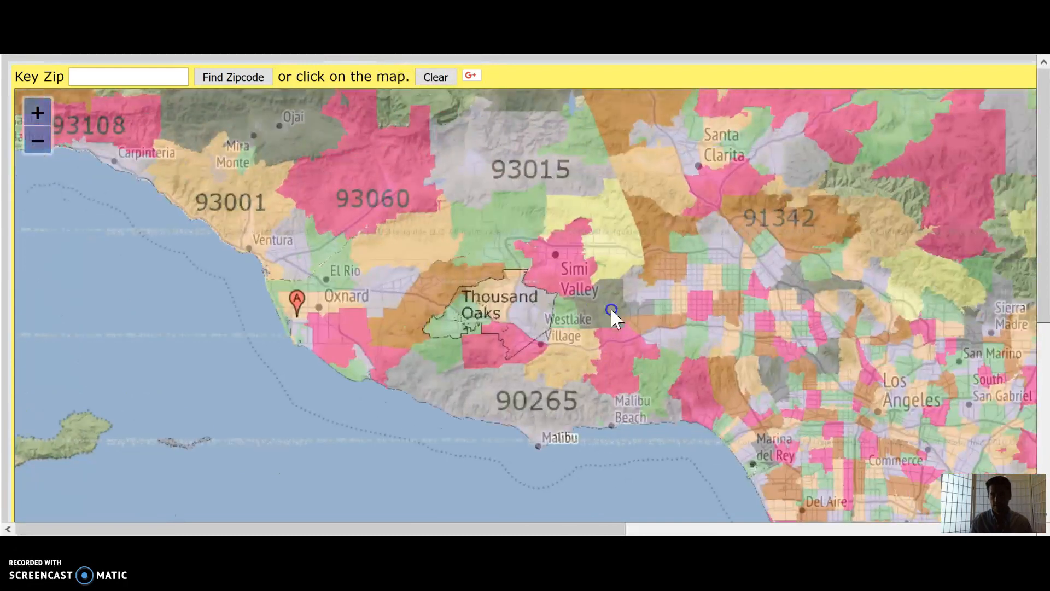
scroll(536, 350, "up", 1)
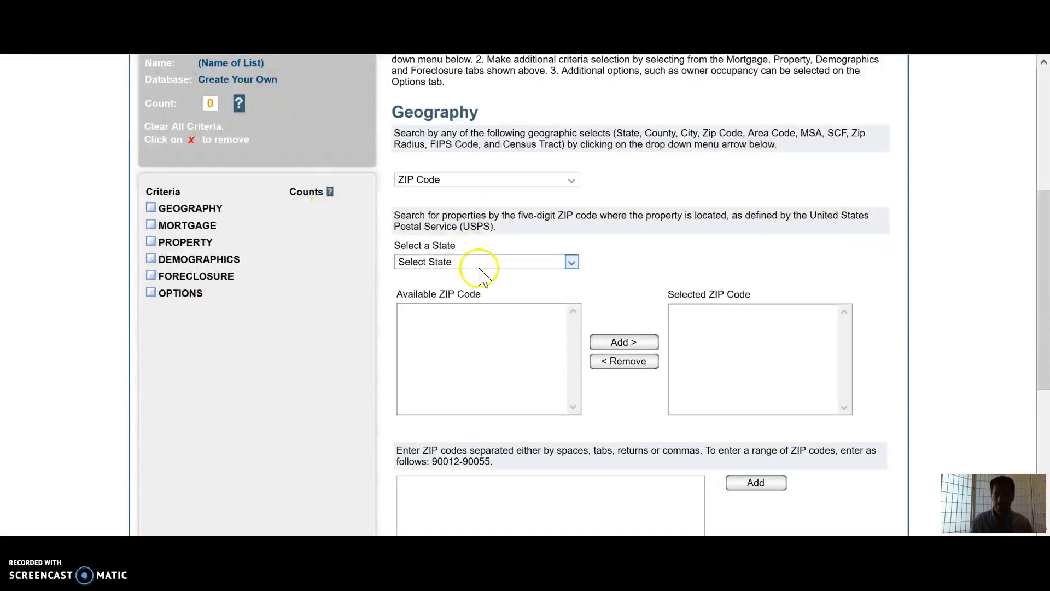
Step: Select CALIFORNIA as the state for the ZIP code search
left_click(480, 268)
key("c")
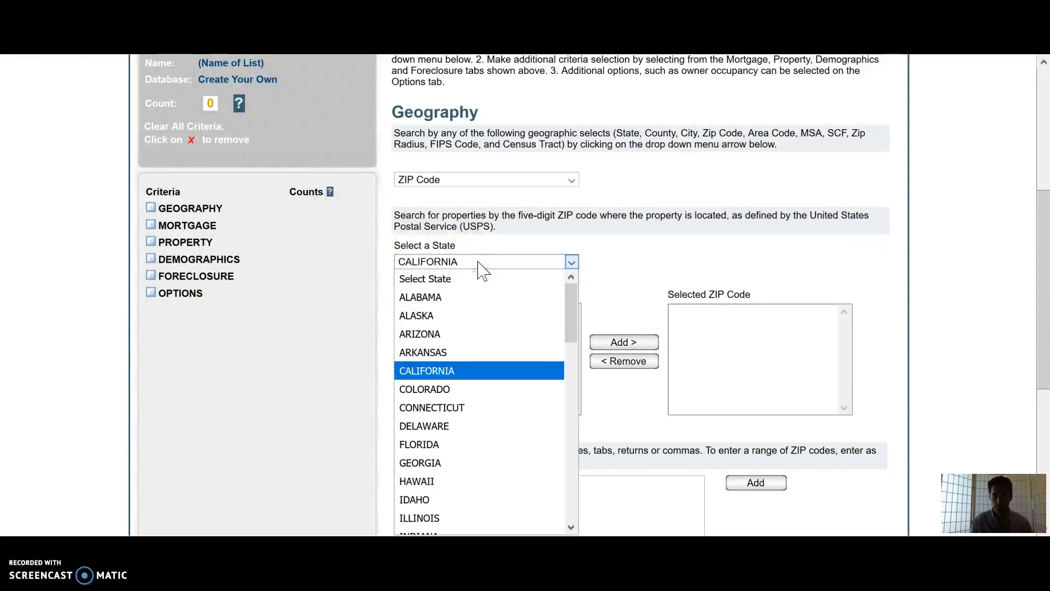
left_click(474, 369)
Step: Add ZIP codes 91320, 91311 and 91307 to the selected ZIP codes
scroll(614, 246, "down", 2)
left_click(526, 253)
type("91320")
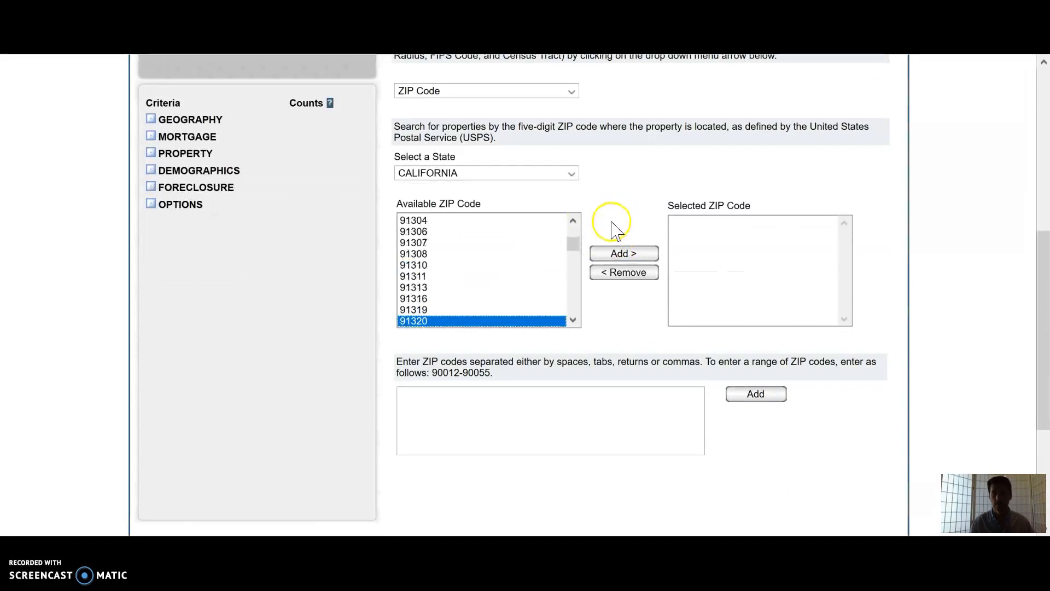
left_click(623, 253)
left_click(526, 278)
left_click(620, 257)
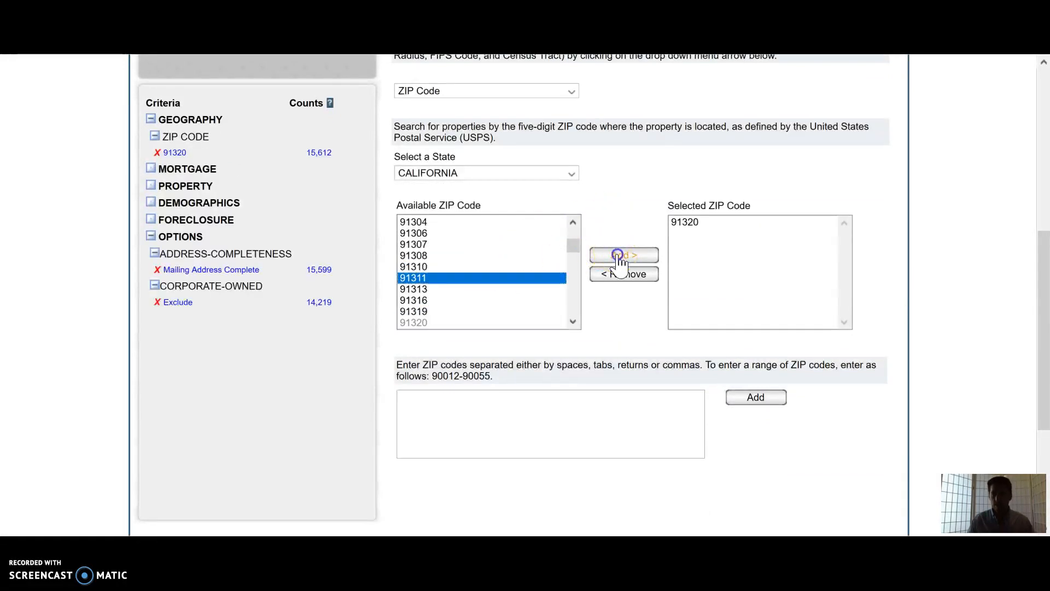
left_click(534, 244)
left_click(620, 256)
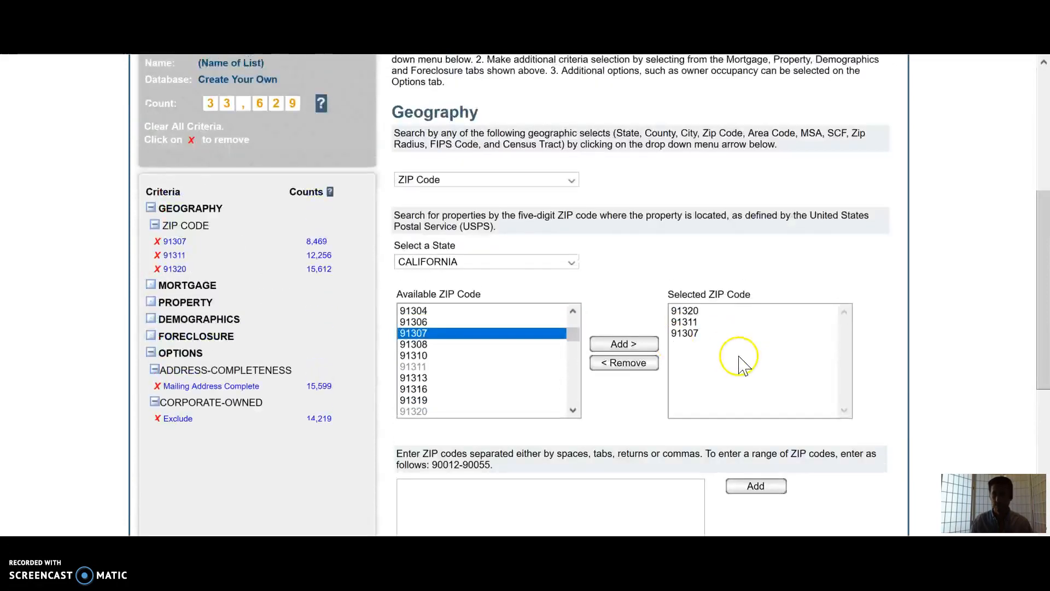
Step: Switch to the Property tab and choose Equity(%) as the property criteria
scroll(738, 357, "up", 1)
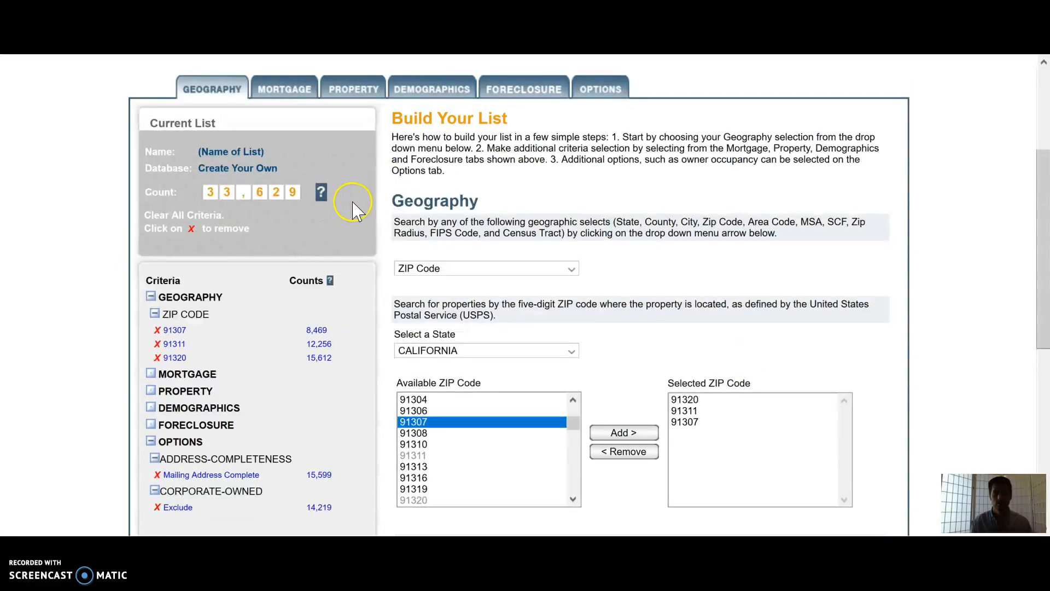
scroll(357, 213, "down", 2)
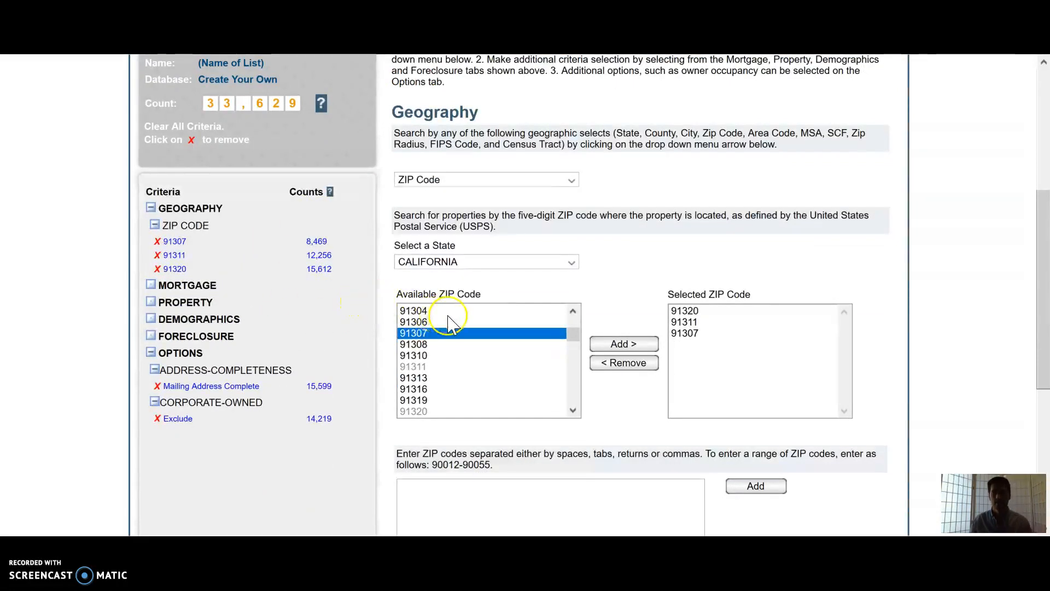
scroll(446, 323, "up", 3)
scroll(687, 259, "up", 2)
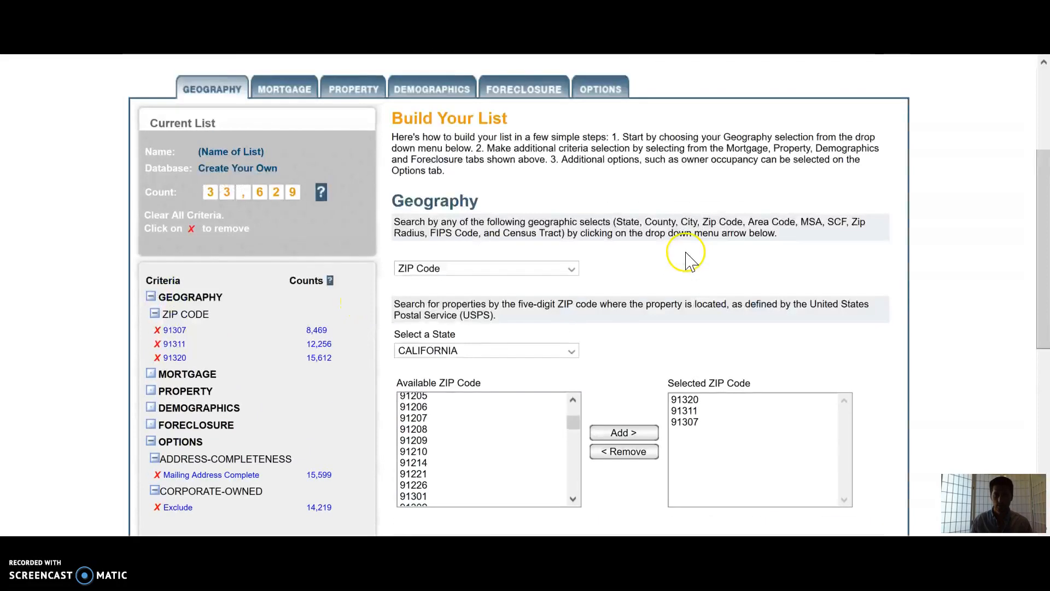
left_click(295, 94)
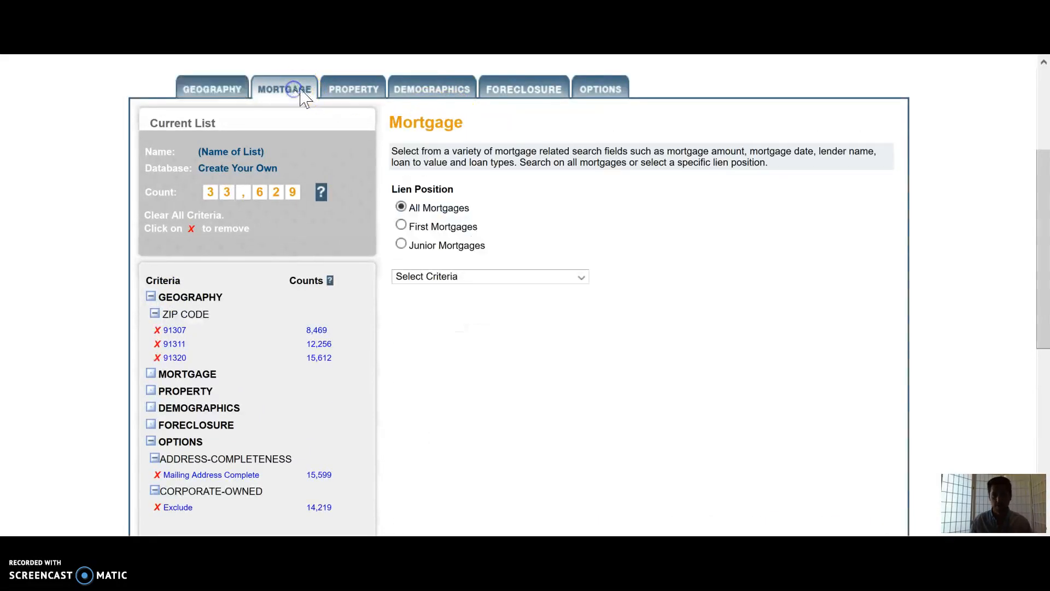
left_click(361, 94)
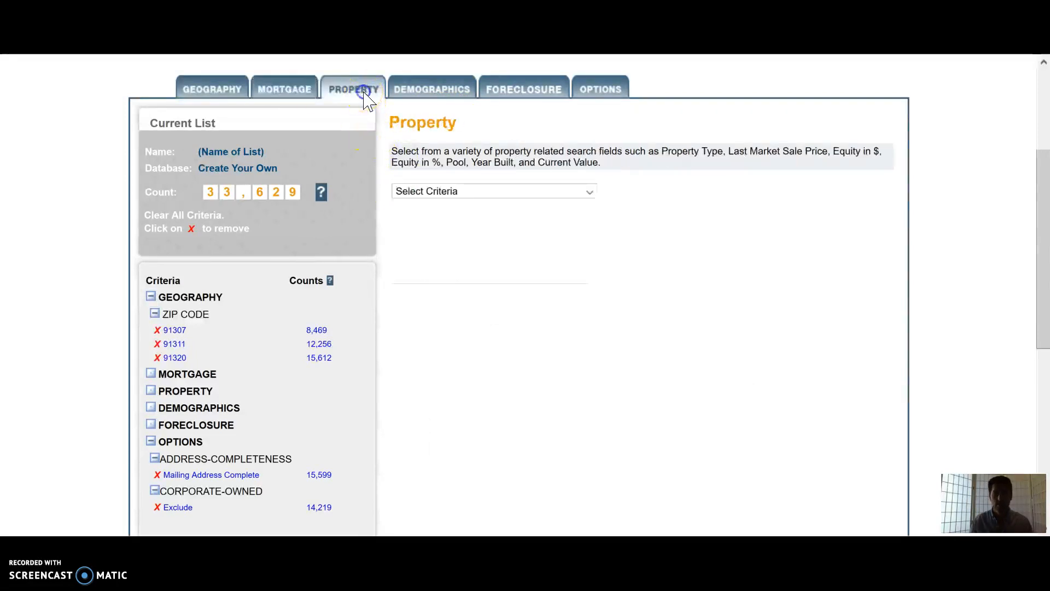
left_click(547, 192)
scroll(540, 241, "down", 4)
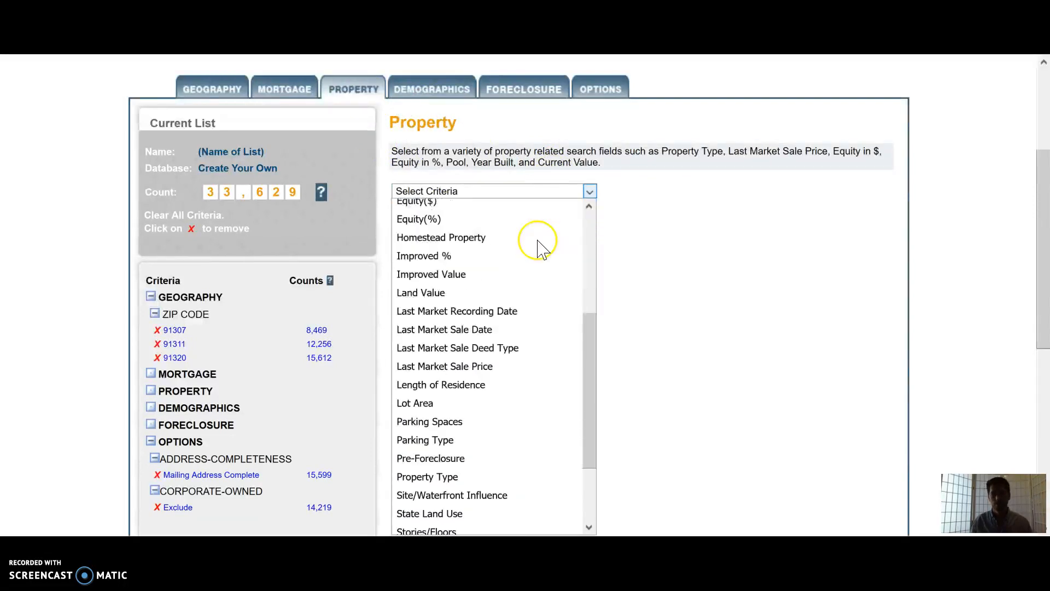
scroll(539, 241, "up", 2)
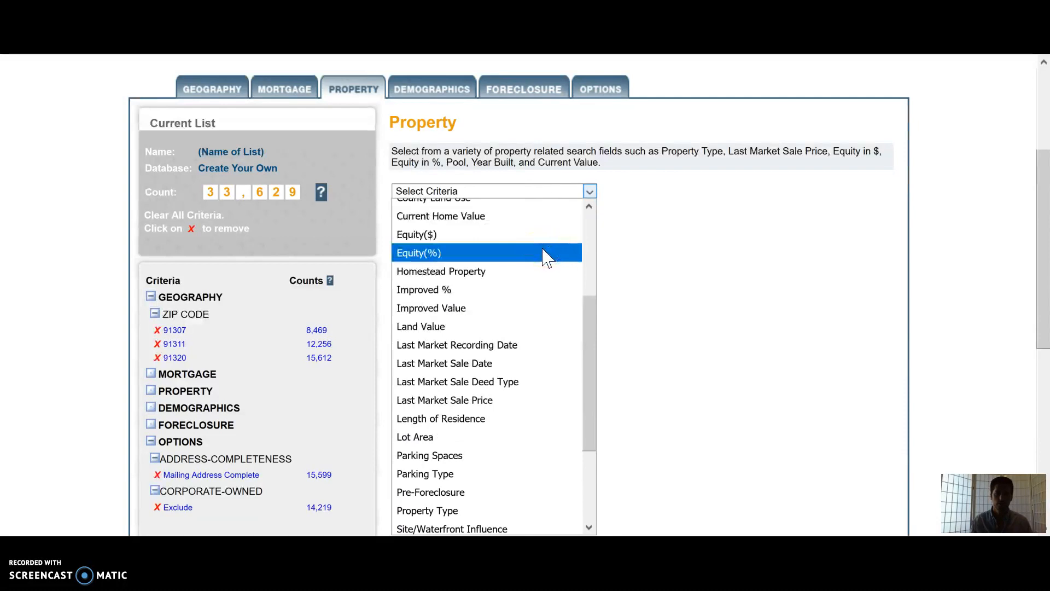
left_click(542, 253)
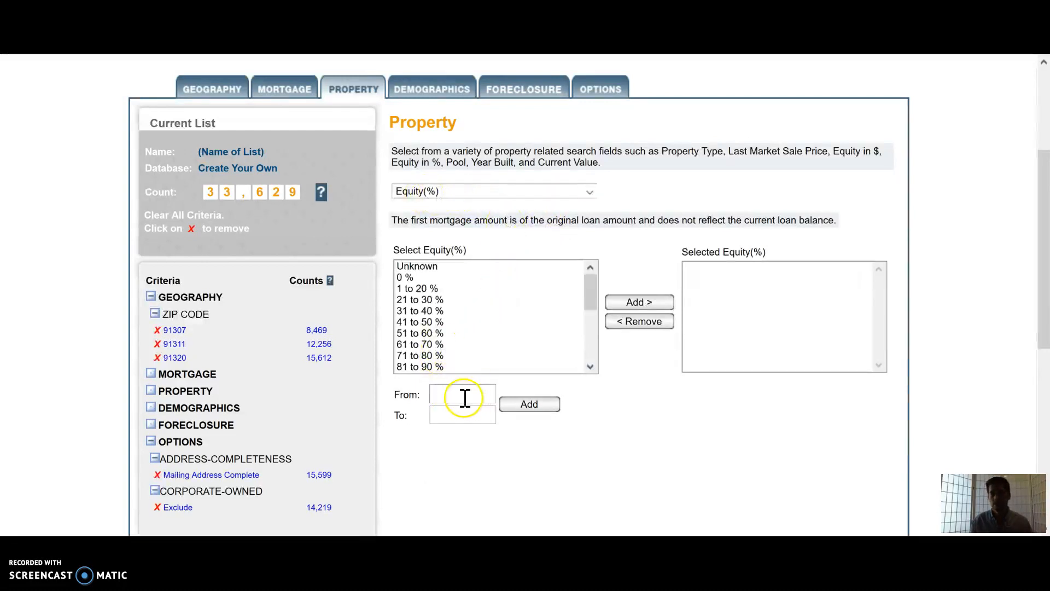
Step: Add an equity range starting from 40 % to the selected equity criteria
left_click(460, 311)
left_click(462, 344)
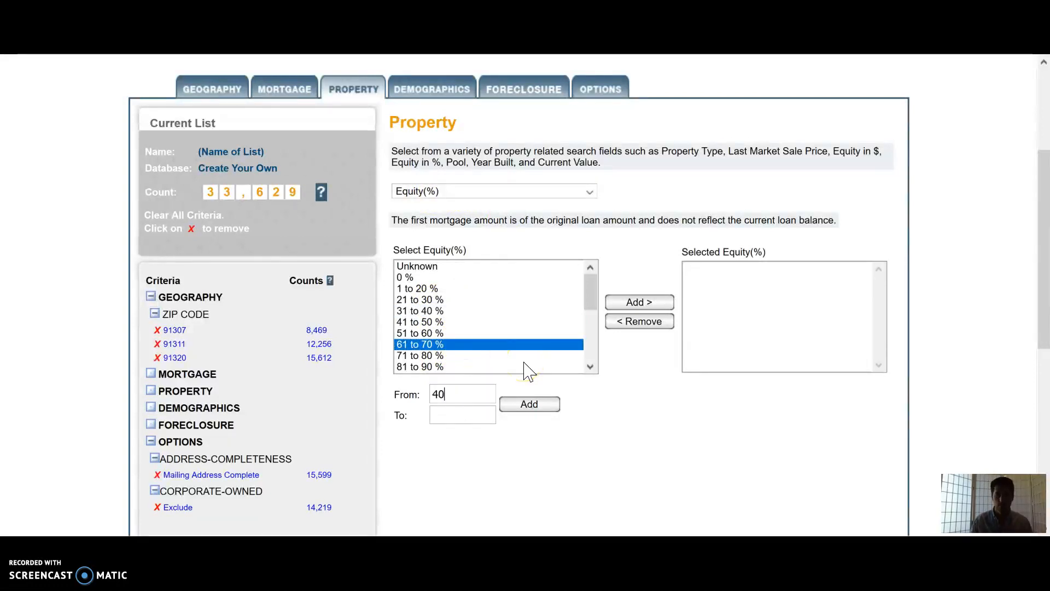
type("40")
left_click(472, 425)
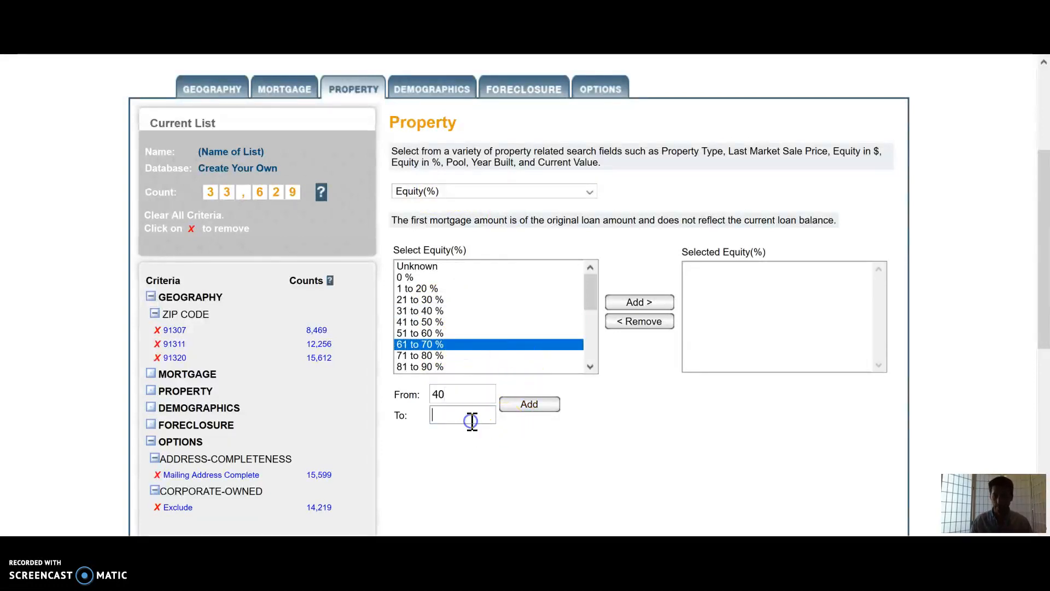
left_click(528, 405)
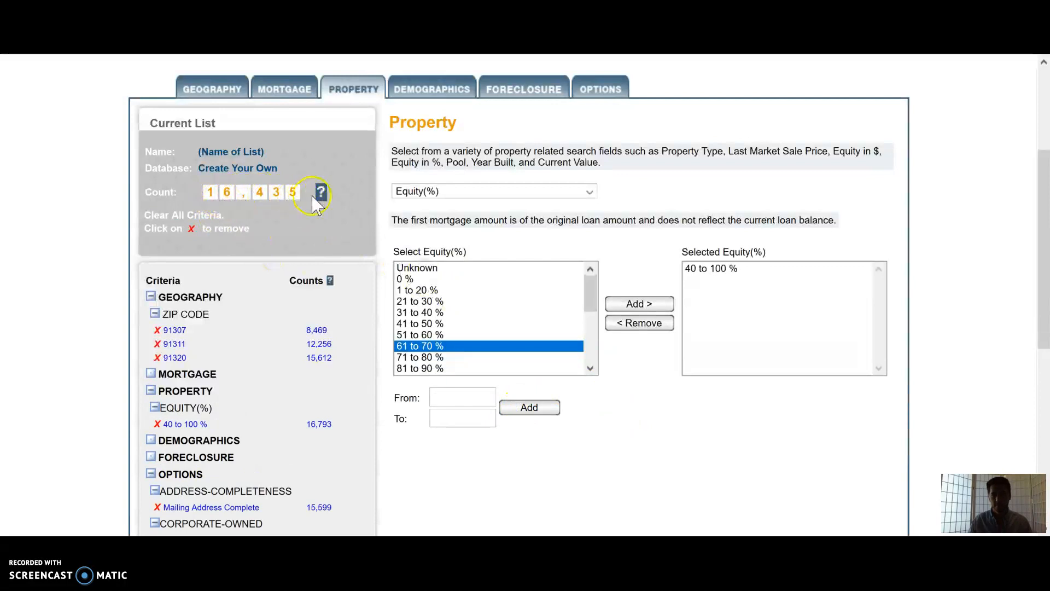
Step: Choose Property Type as the criteria and apply the Single Family Residences 1-4 Units preset
left_click(534, 191)
scroll(539, 246, "down", 5)
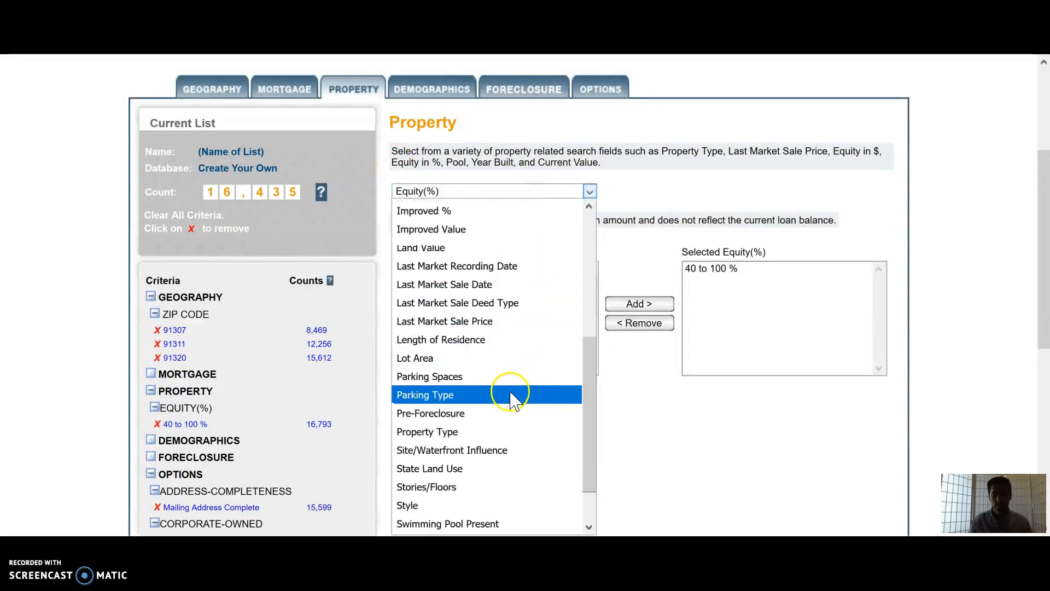
left_click(504, 432)
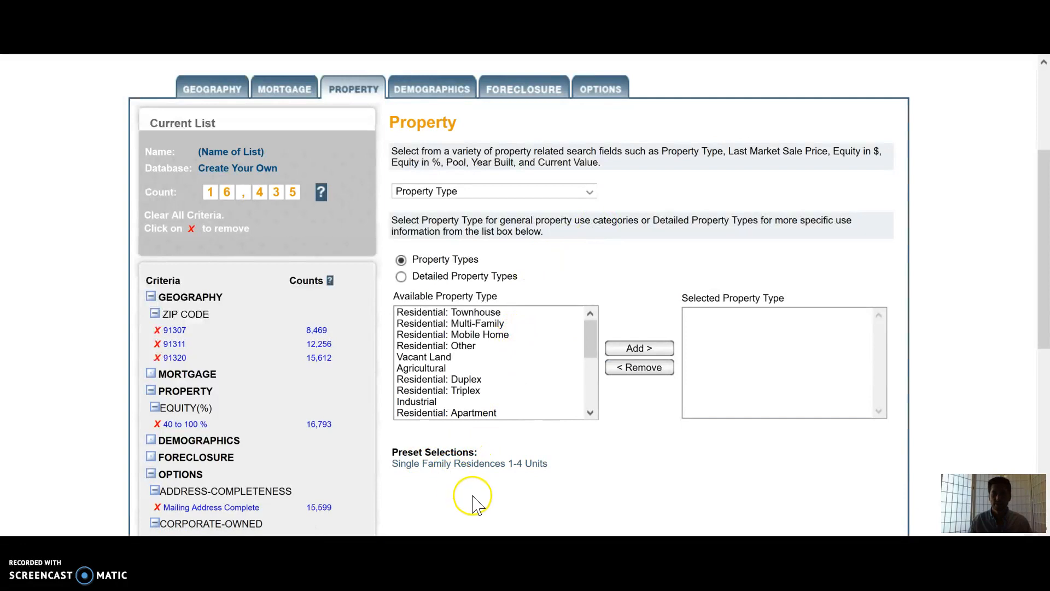
left_click(494, 465)
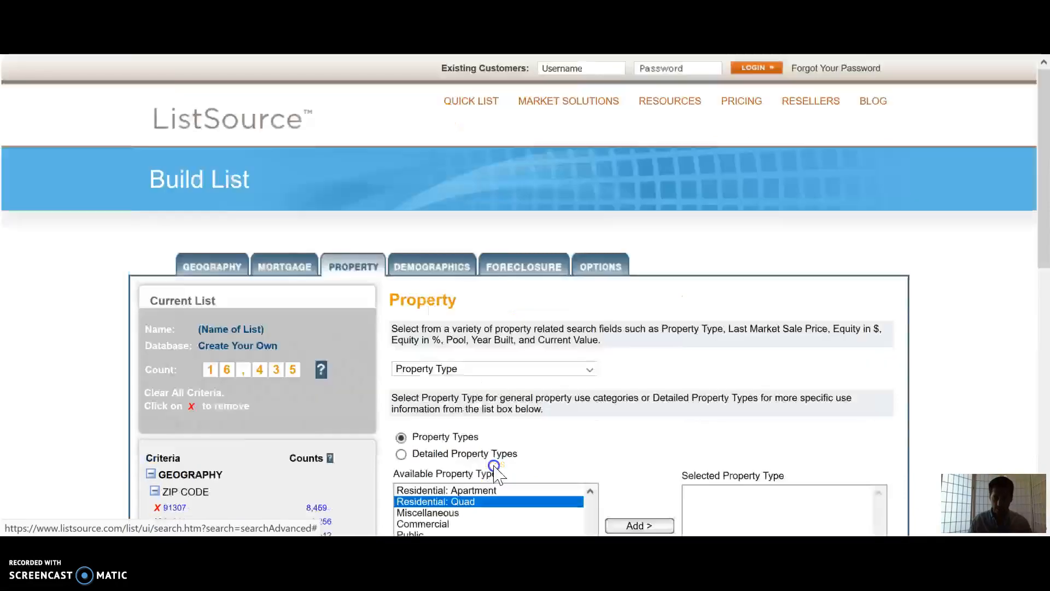
Step: Add the preset's residential property types to the selected property types
scroll(614, 356, "down", 5)
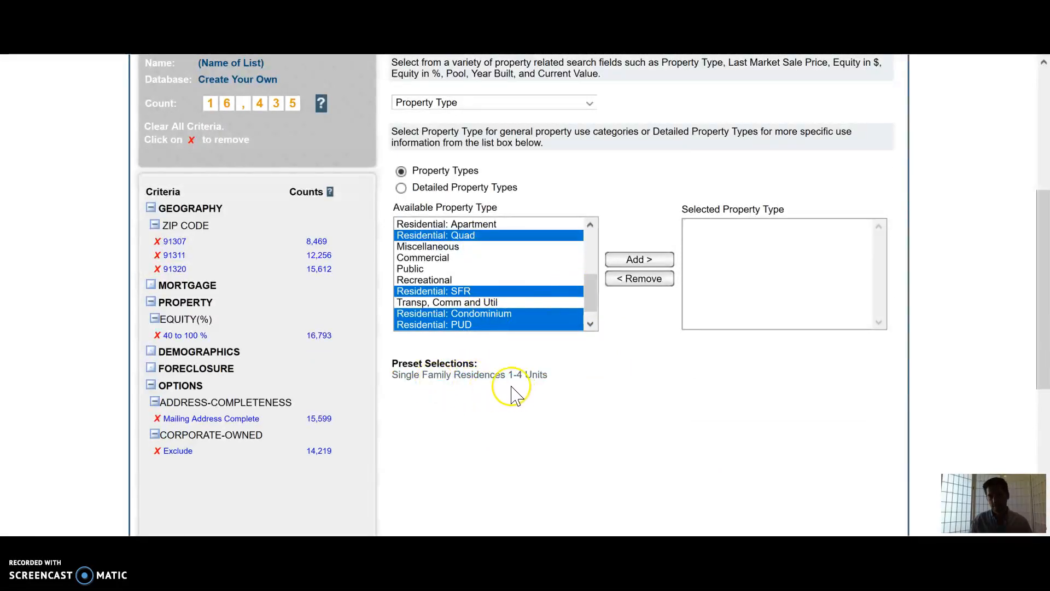
left_click(637, 260)
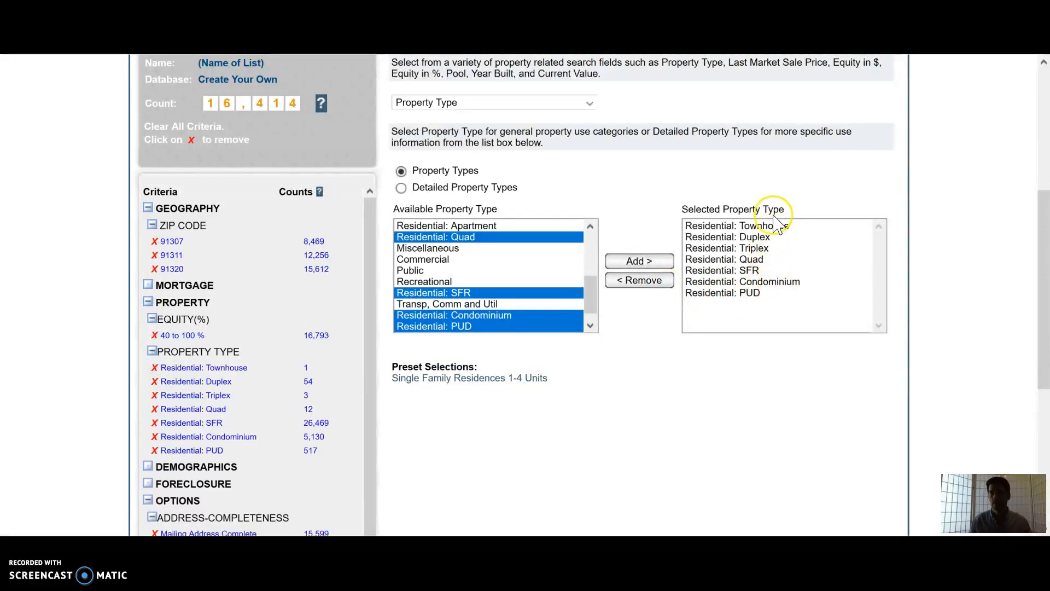
Step: Remove every selected property type except Residential: SFR
left_click(733, 302)
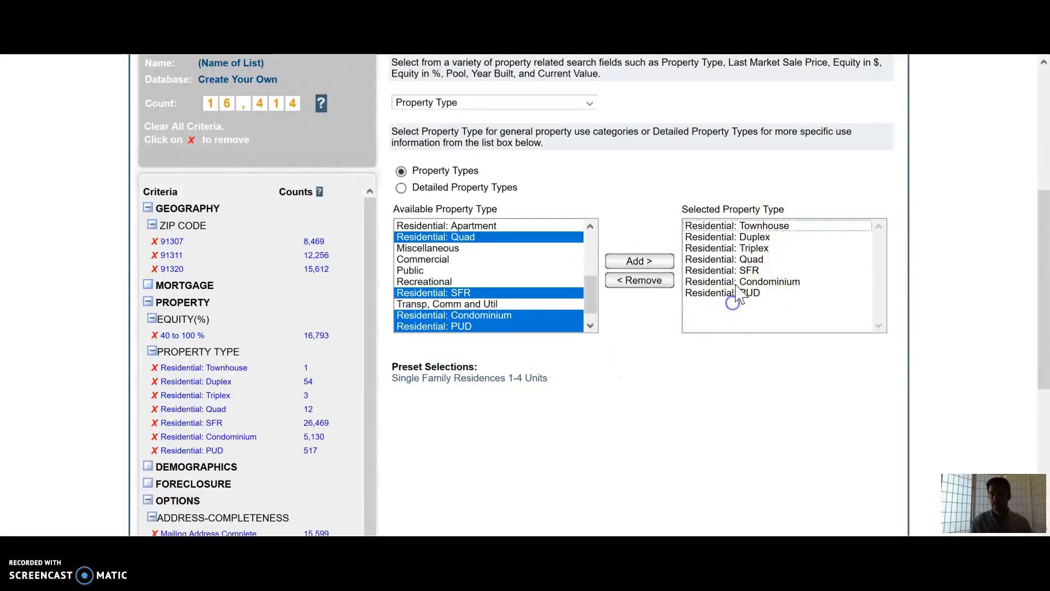
left_click(733, 293)
left_click(711, 281)
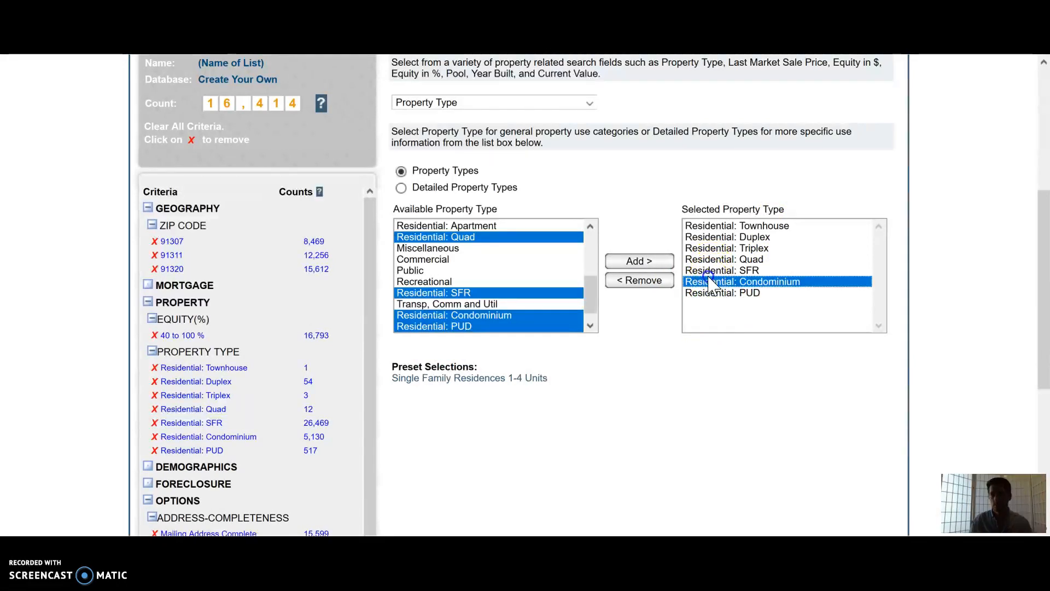
left_click(643, 281)
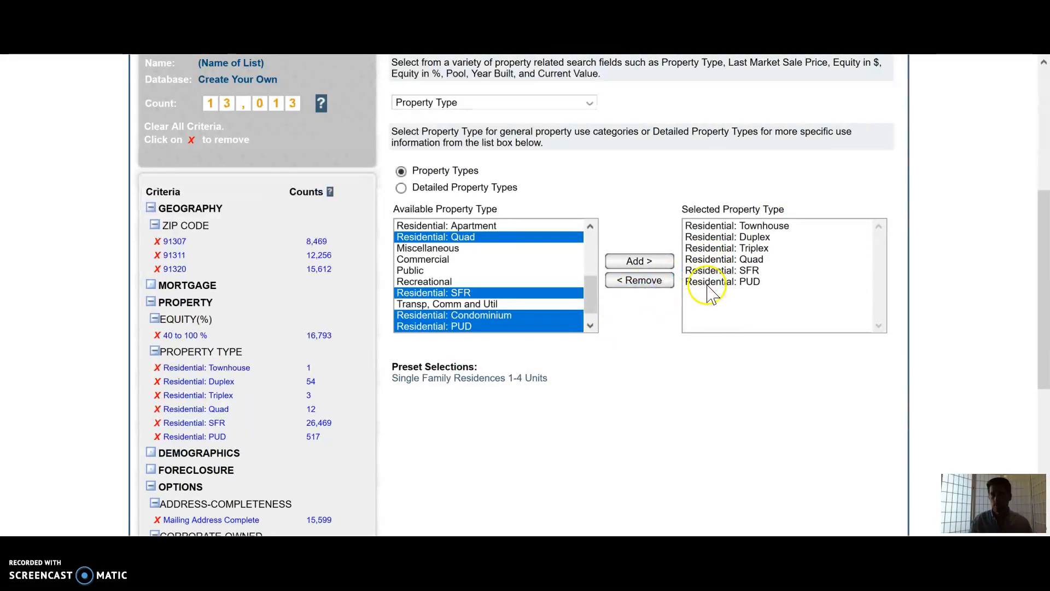
left_click(711, 281)
left_click(717, 259, "ctrl")
left_click(722, 248, "ctrl")
left_click(725, 236, "ctrl")
left_click(722, 225, "ctrl")
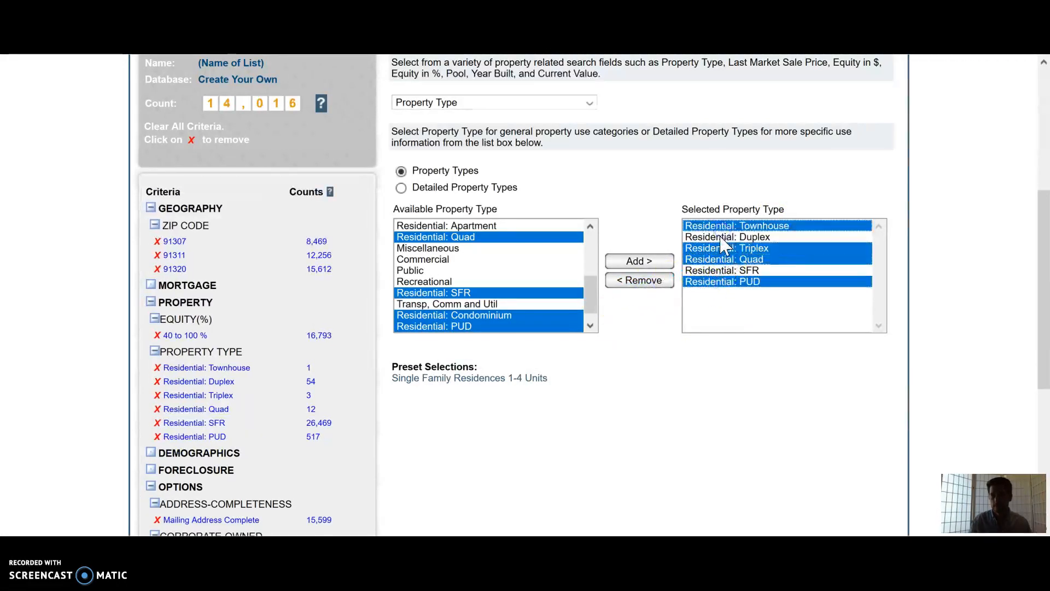
left_click(648, 280)
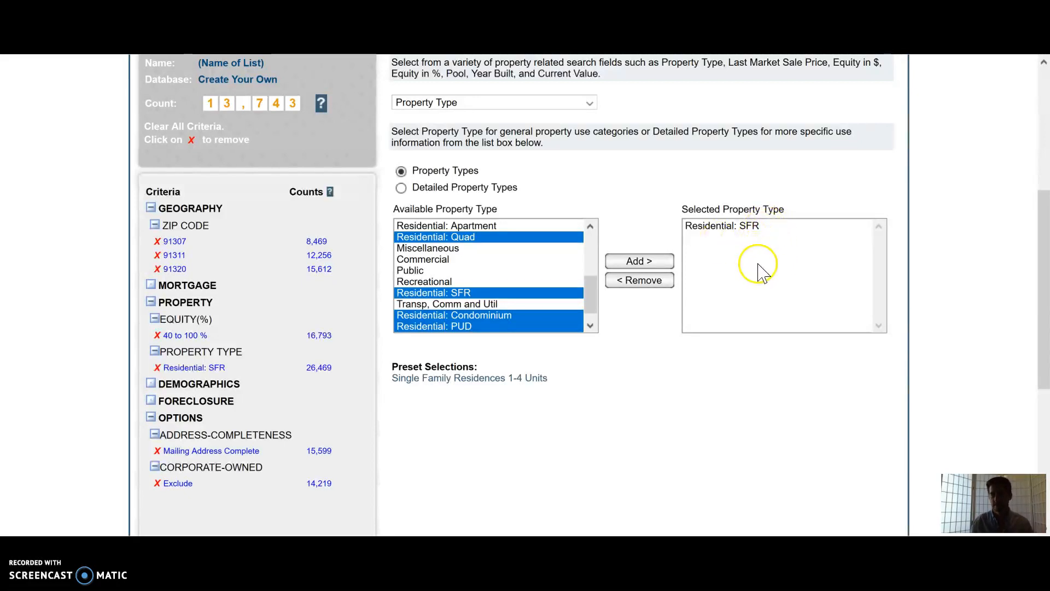
left_click(759, 382)
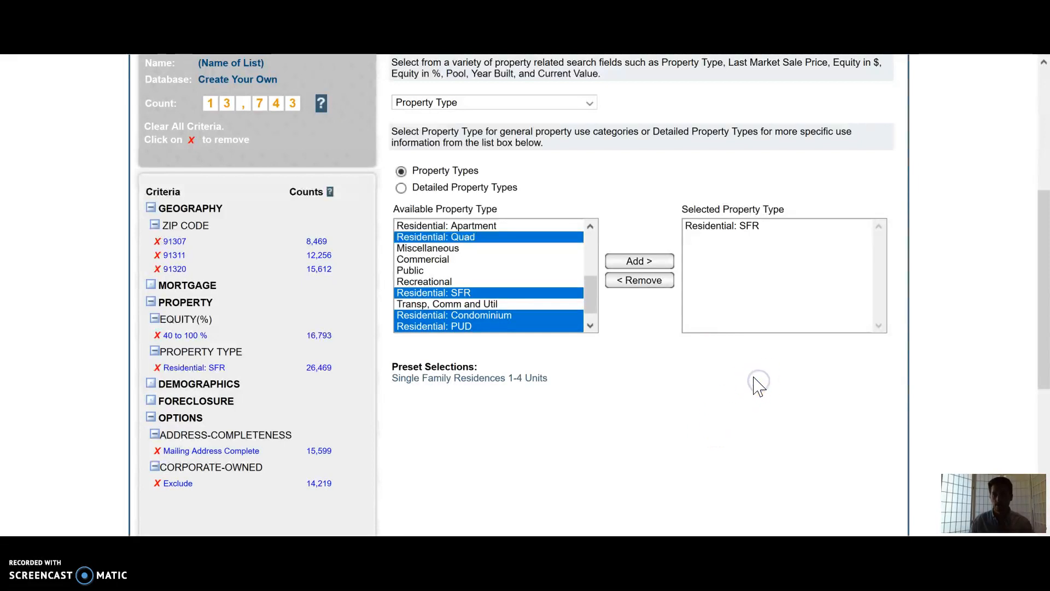
scroll(757, 383, "down", 2)
scroll(758, 383, "up", 2)
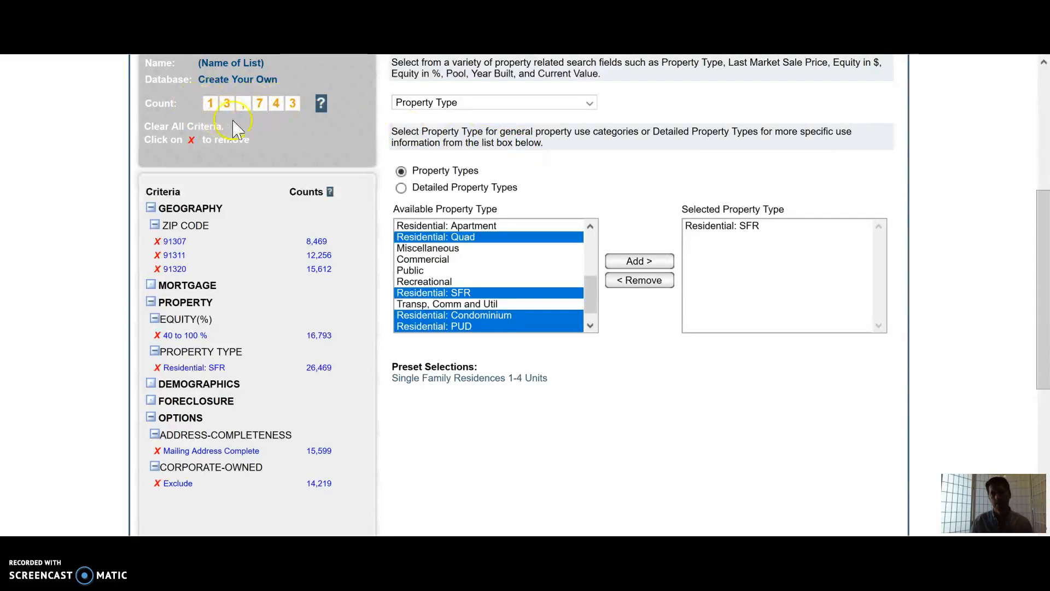
left_click(492, 102)
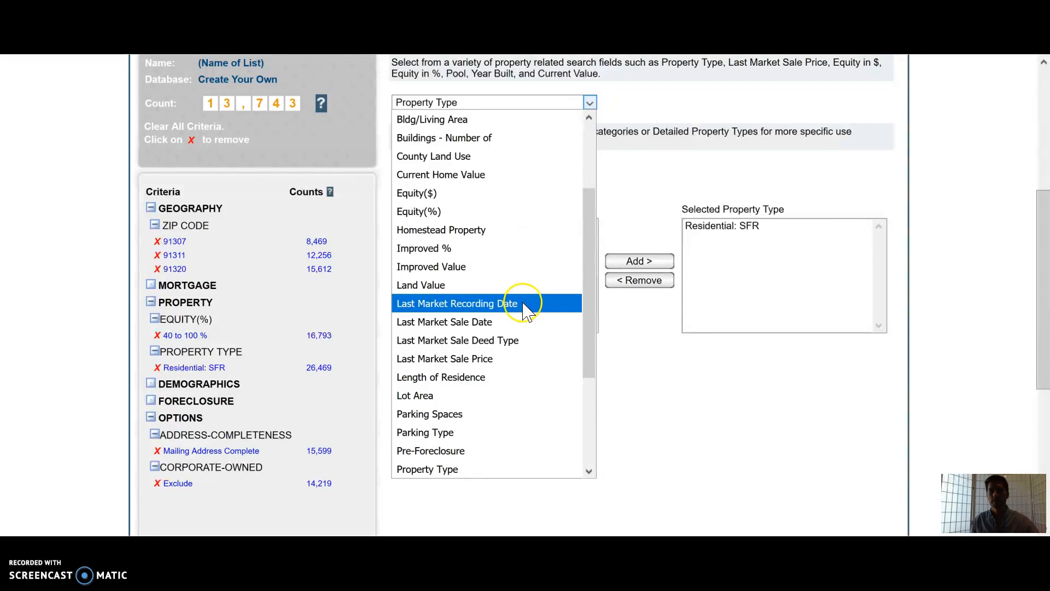
scroll(523, 303, "up", 2)
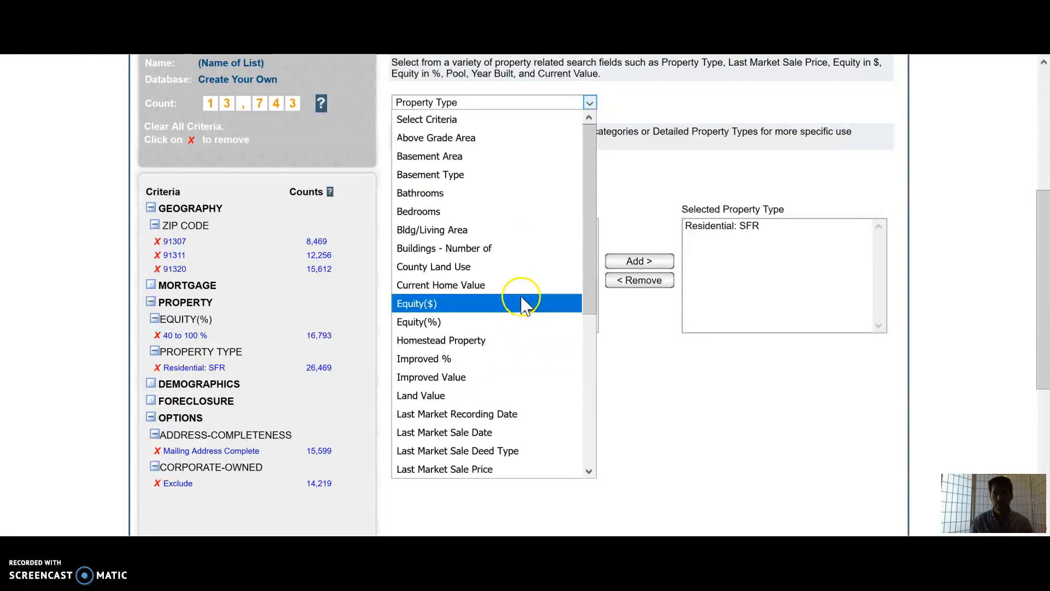
scroll(628, 161, "up", 3)
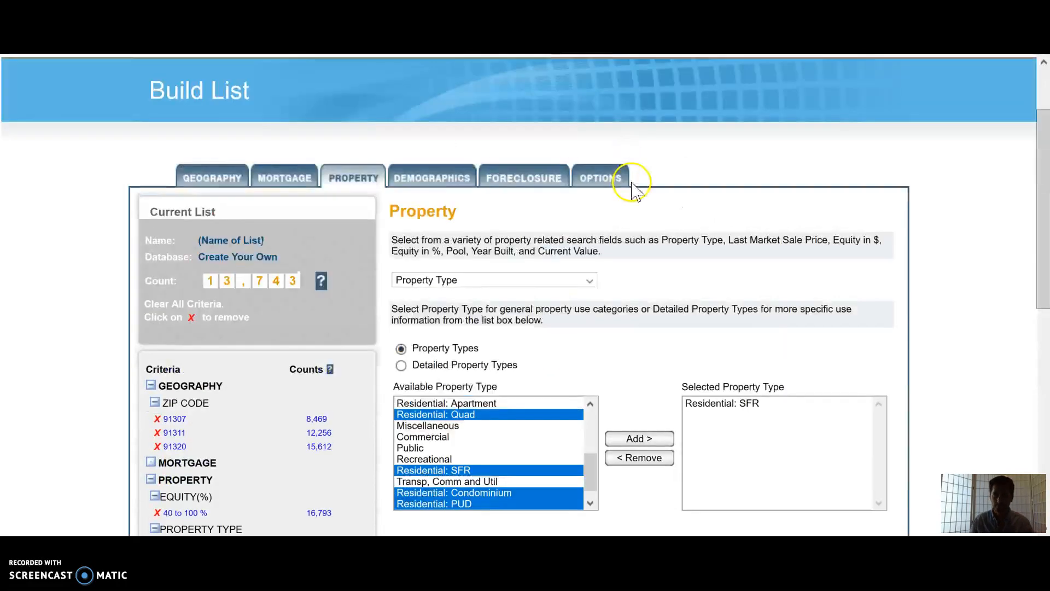
scroll(602, 165, "down", 2)
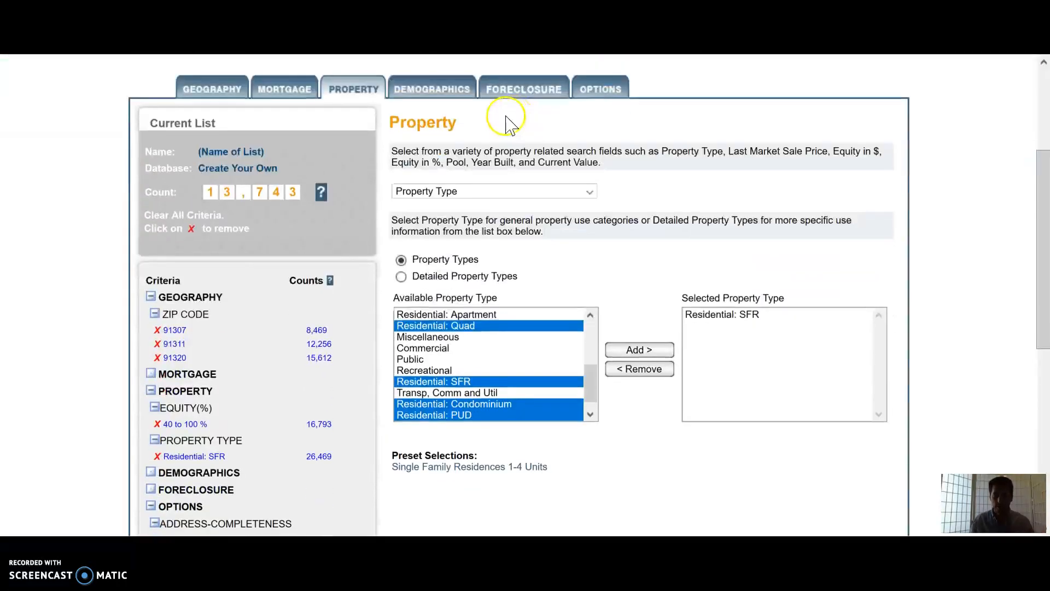
Step: On the Options tab, set owner occupied status to Absentee Owned and exclude in-state owners
left_click(454, 89)
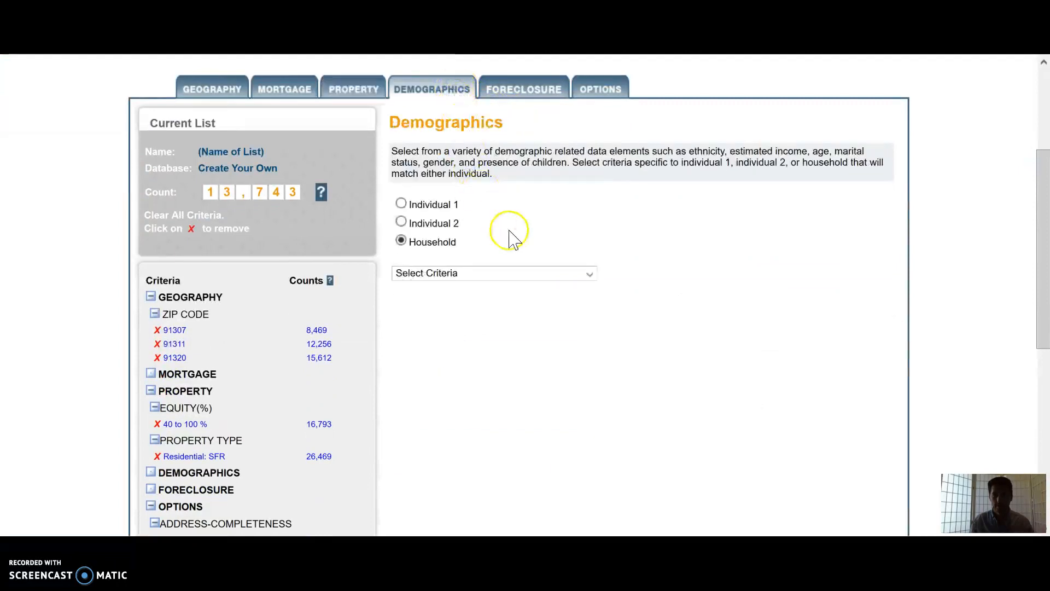
left_click(615, 89)
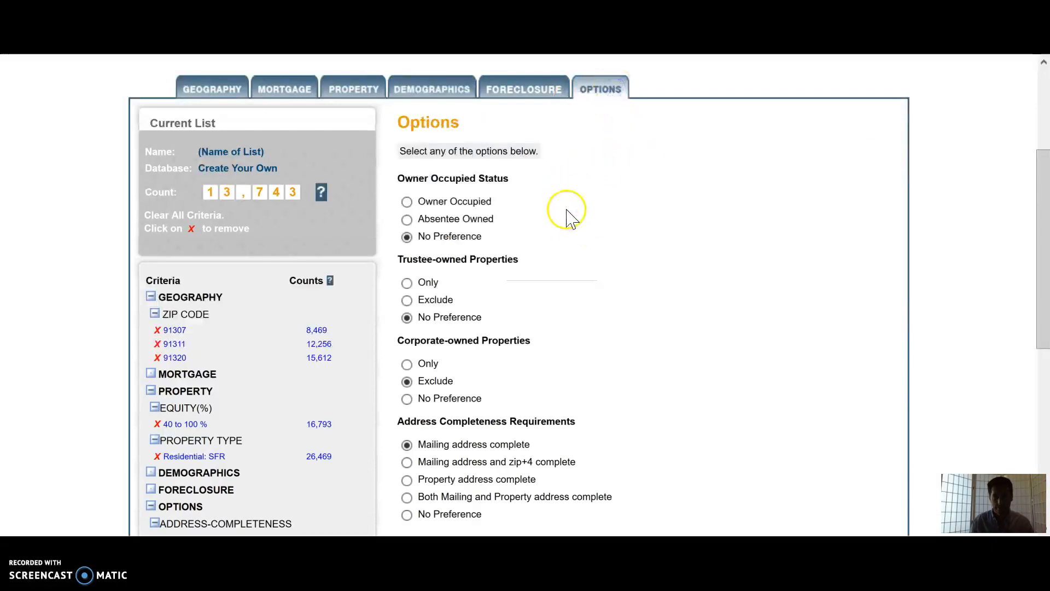
left_click(407, 219)
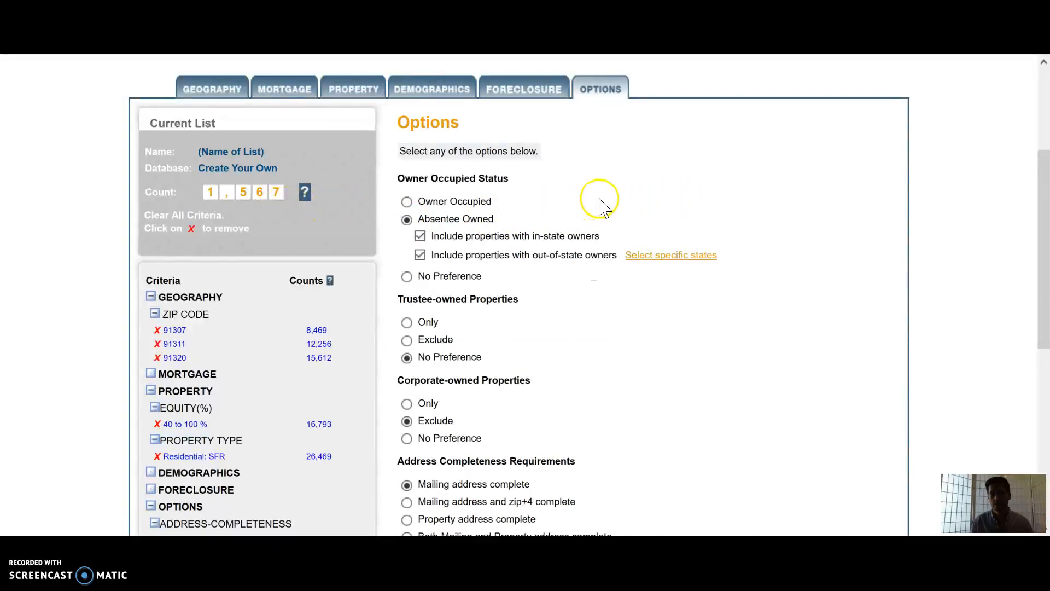
scroll(586, 208, "down", 2)
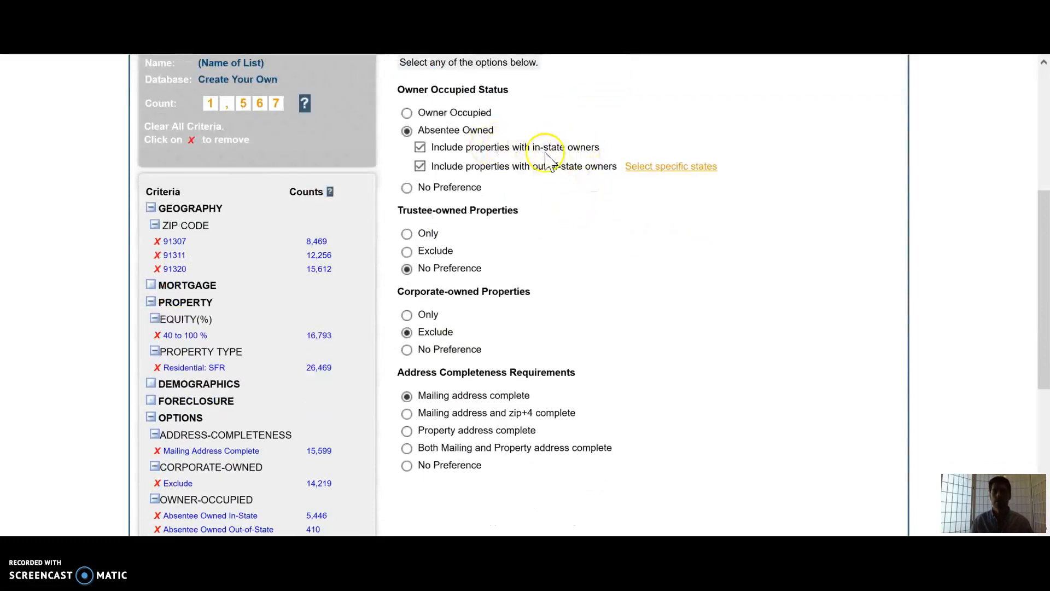
left_click(420, 148)
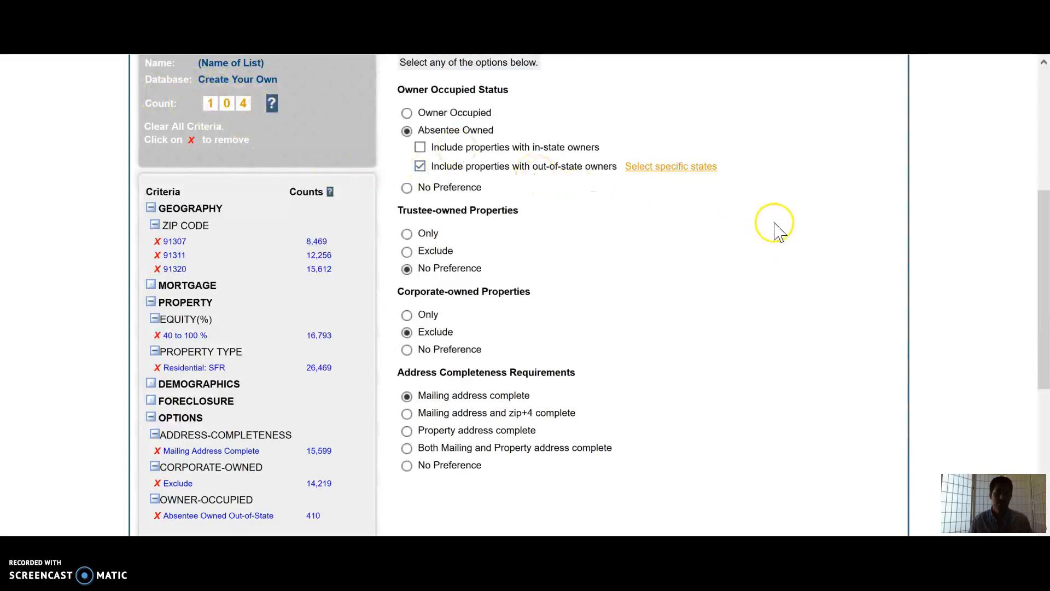
Step: Save the list criteria to continue to the account page
scroll(779, 236, "down", 2)
scroll(779, 237, "up", 2)
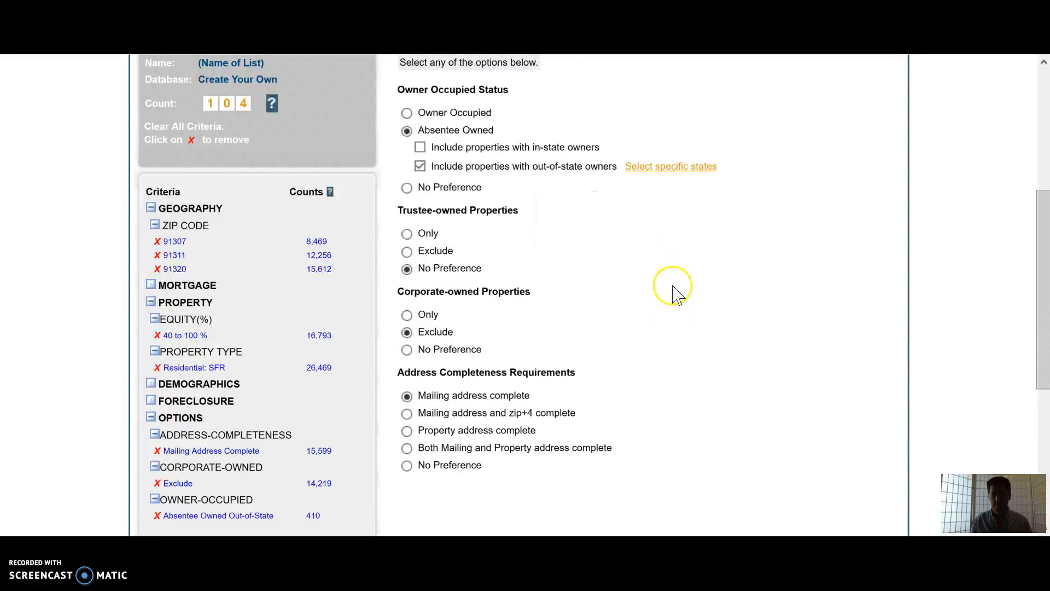
scroll(659, 289, "down", 5)
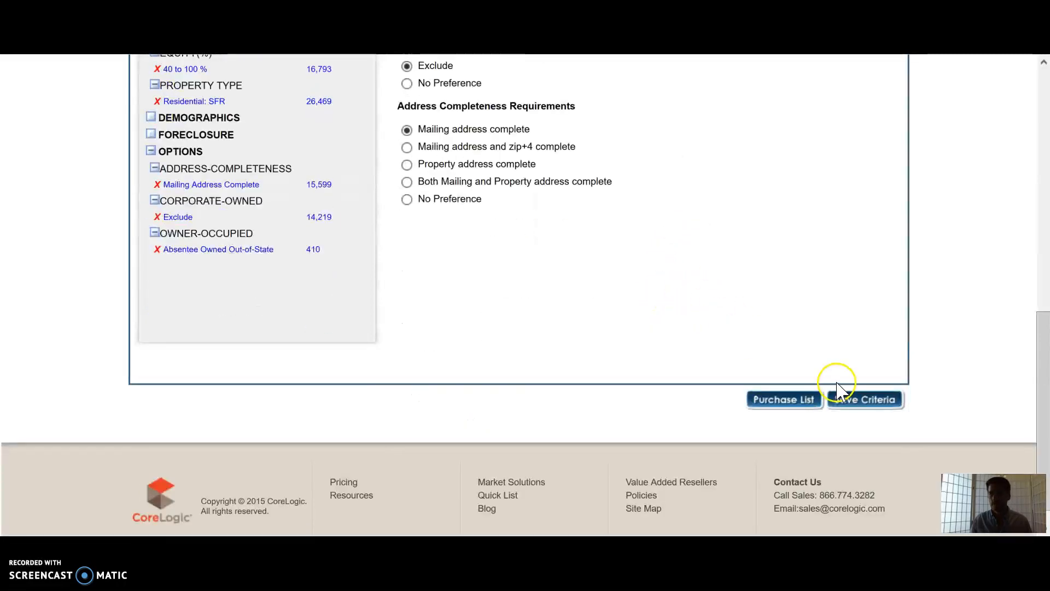
left_click(874, 405)
scroll(659, 307, "down", 2)
left_click(450, 274)
scroll(488, 225, "up", 2)
scroll(516, 244, "down", 3)
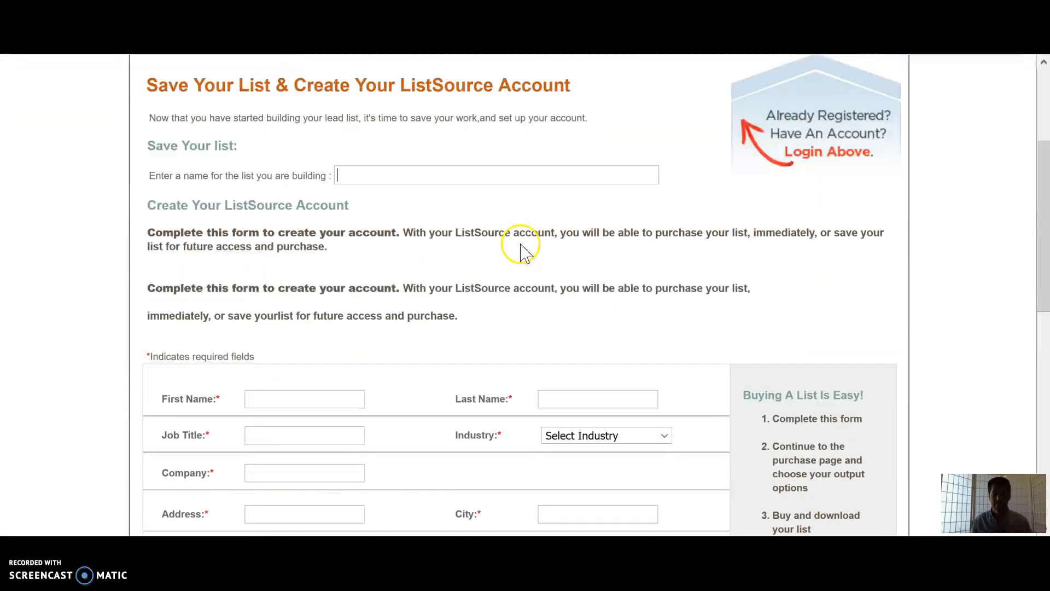
Step: Browse the Save Your List account form and the list-building page
scroll(547, 244, "down", 8)
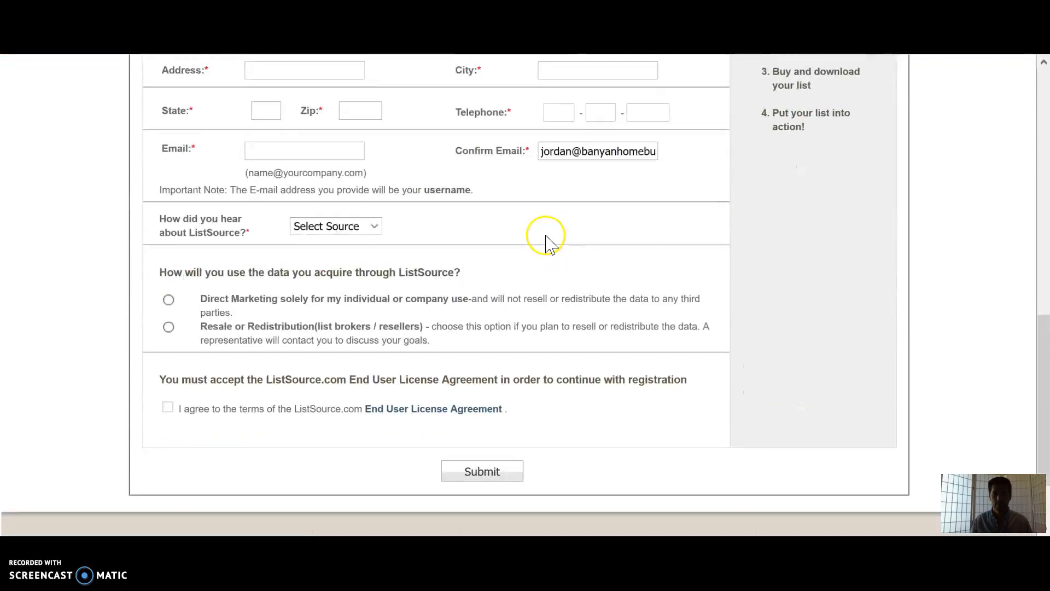
scroll(580, 282, "up", 6)
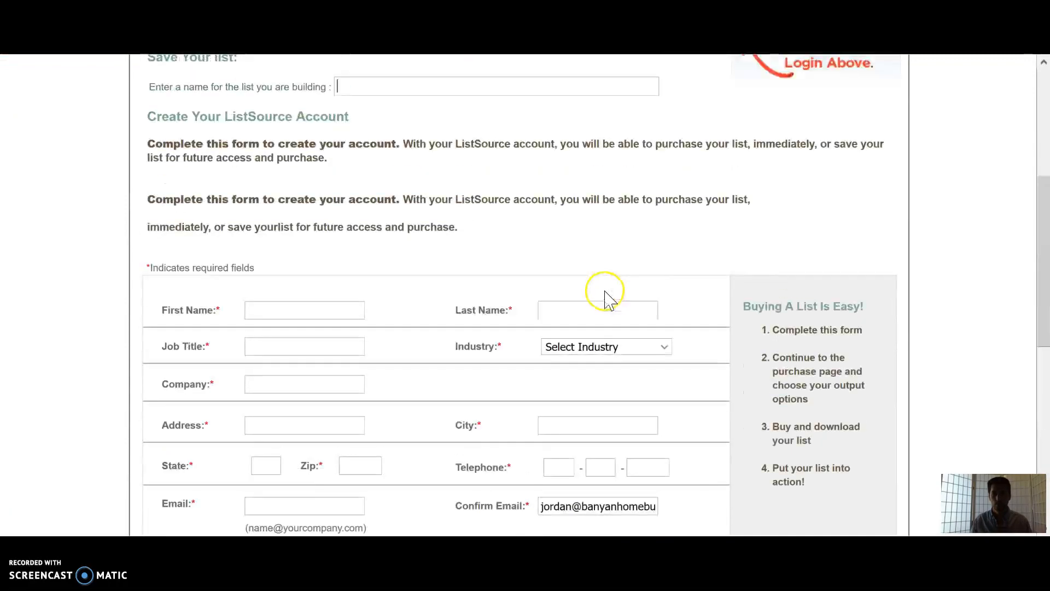
scroll(328, 361, "up", 5)
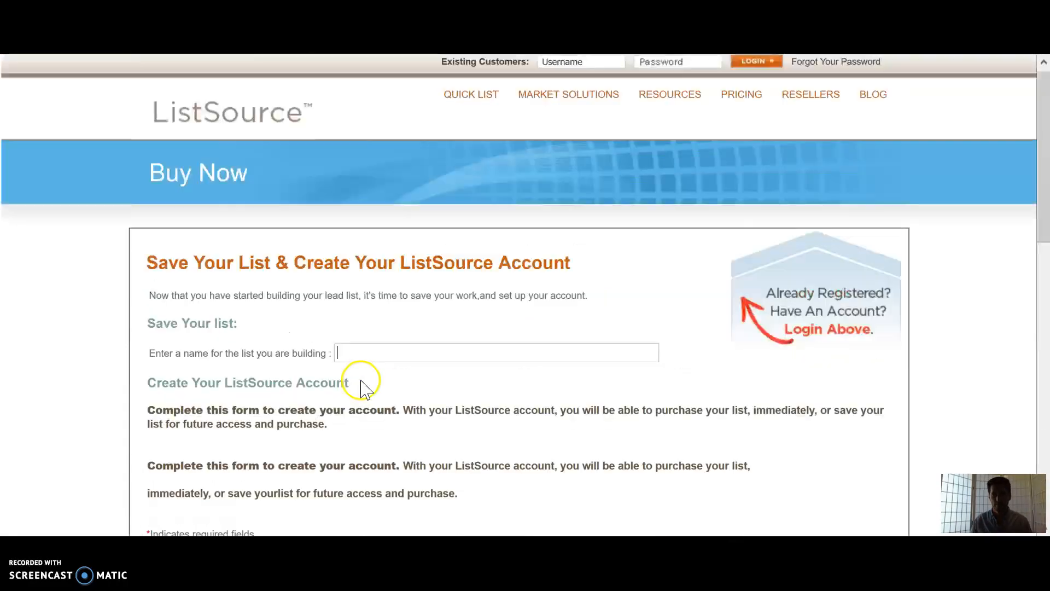
key("alt+Left")
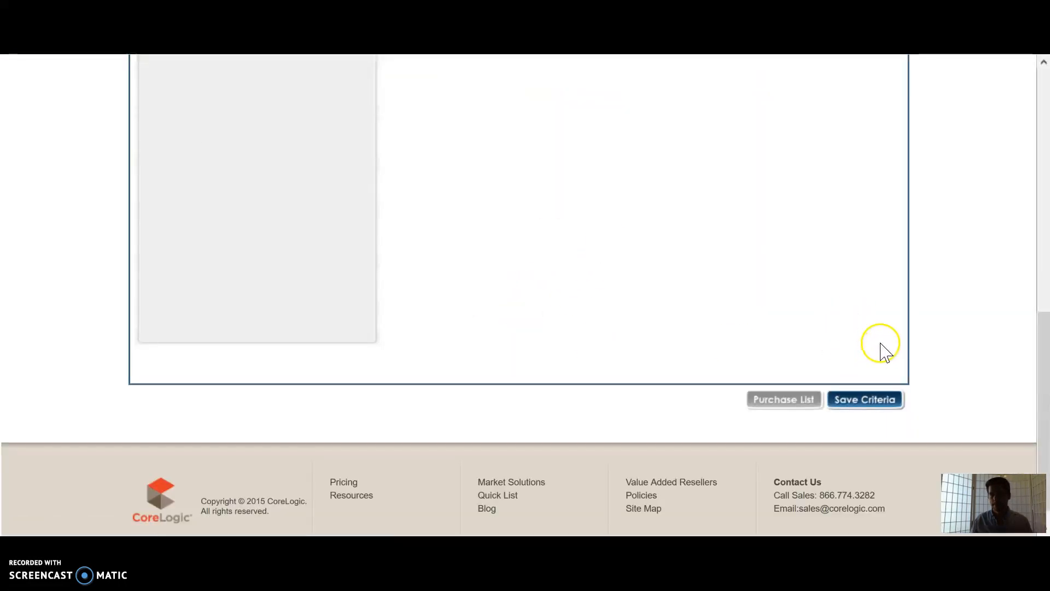
scroll(654, 246, "up", 5)
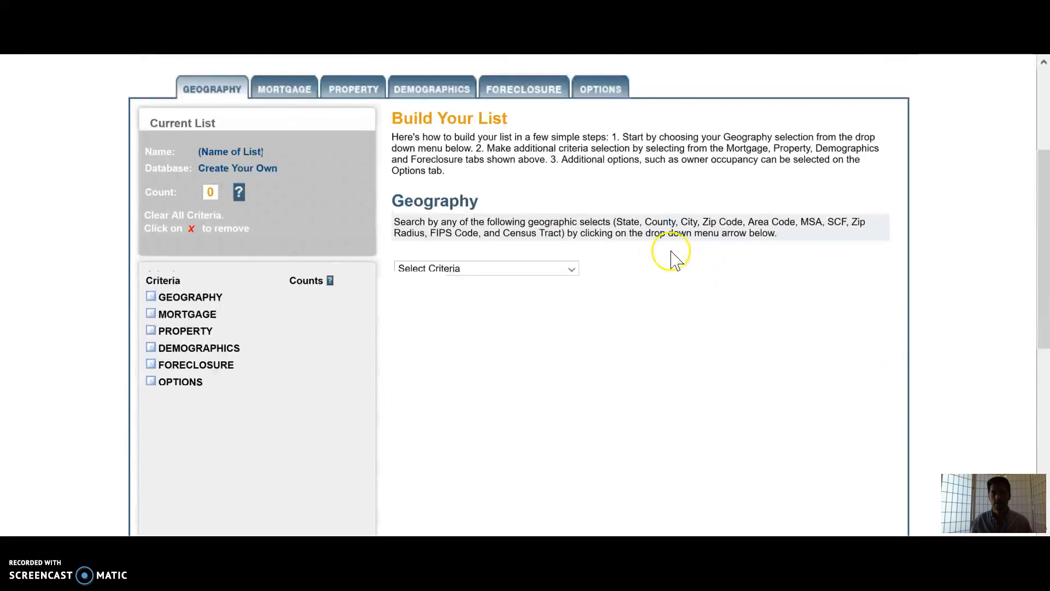
scroll(676, 252, "down", 5)
scroll(668, 357, "up", 5)
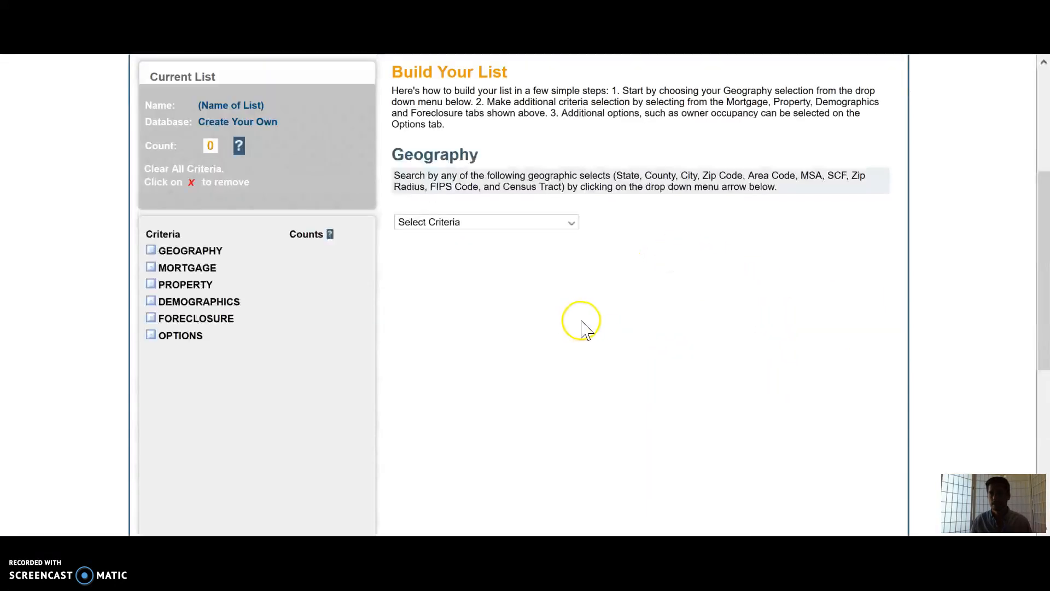
scroll(584, 328, "up", 1)
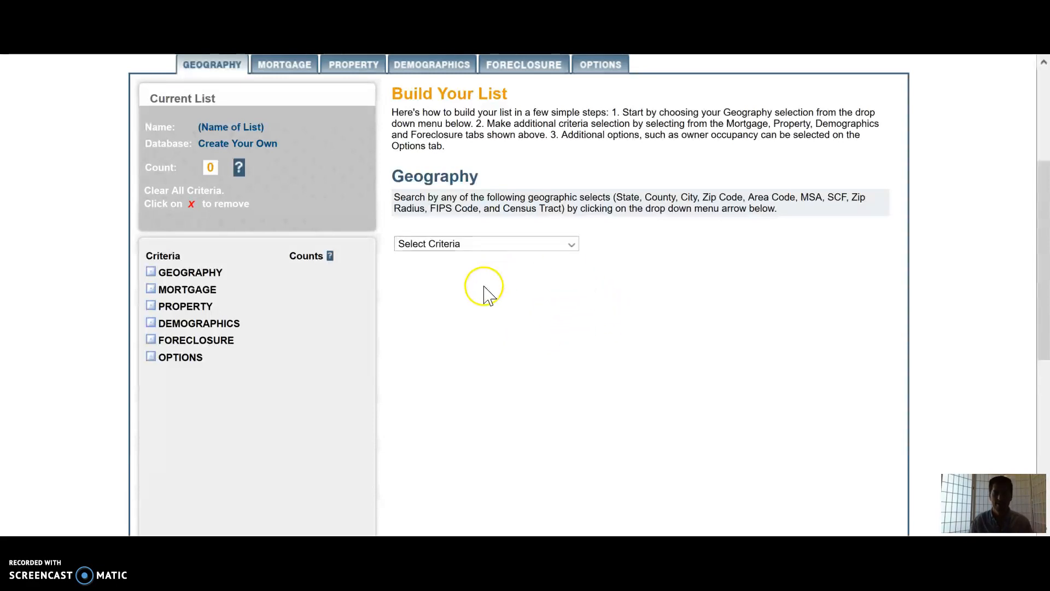
scroll(631, 375, "down", 7)
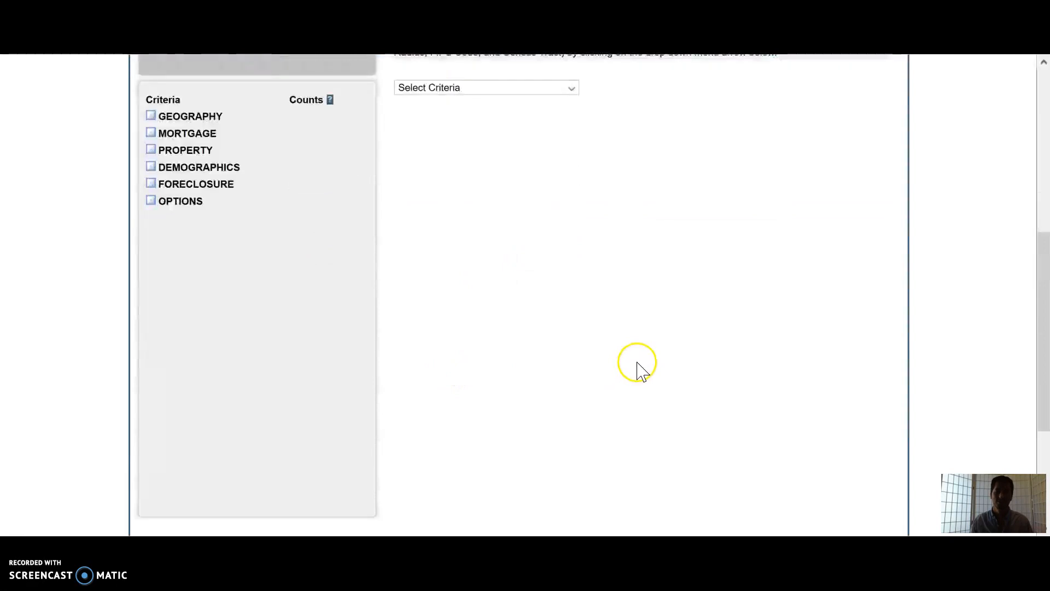
scroll(653, 358, "up", 7)
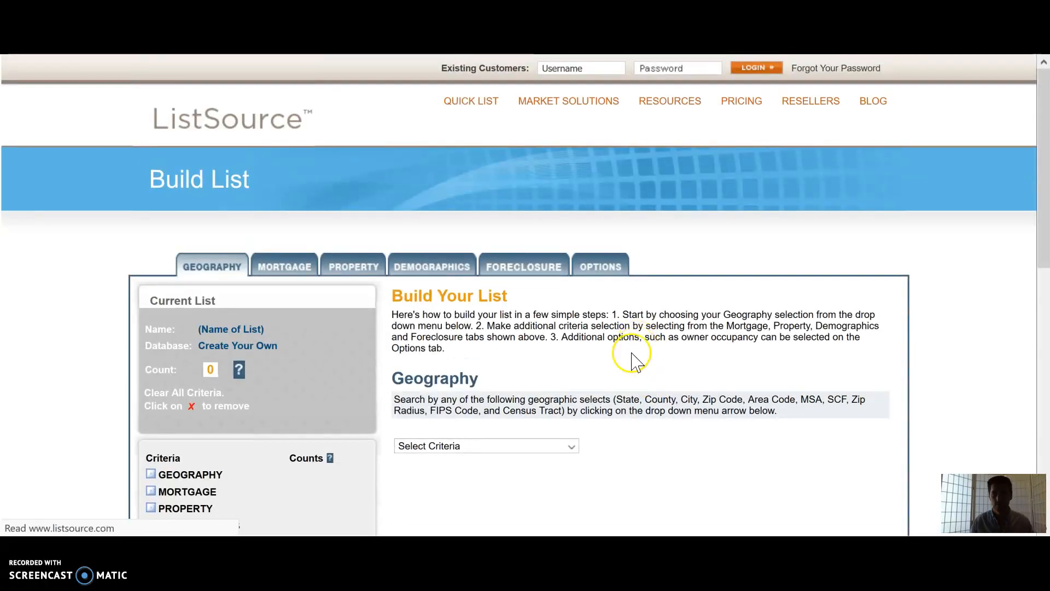
scroll(625, 347, "down", 7)
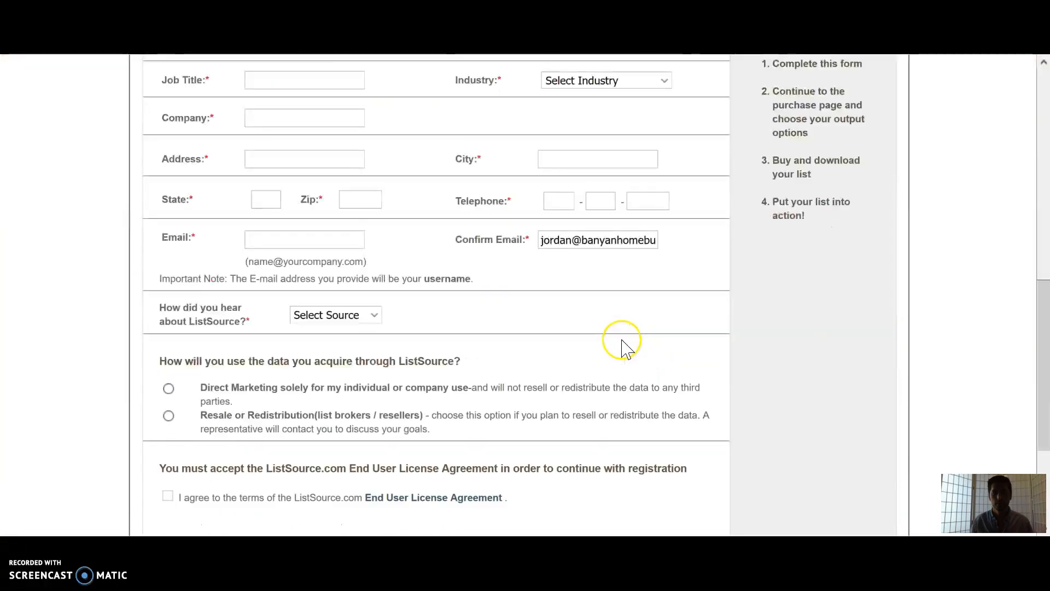
scroll(624, 345, "down", 3)
scroll(626, 345, "up", 10)
Step: Log in as an existing customer with the saved username and account password, then view the dashboard
left_click(770, 75)
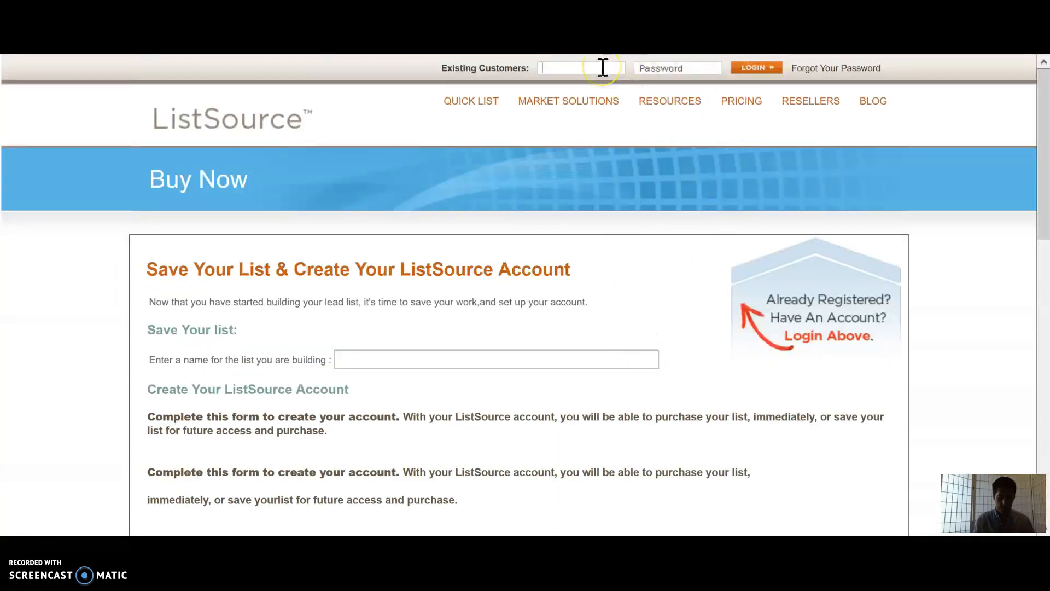
type("jordan")
key("Down")
key("Tab")
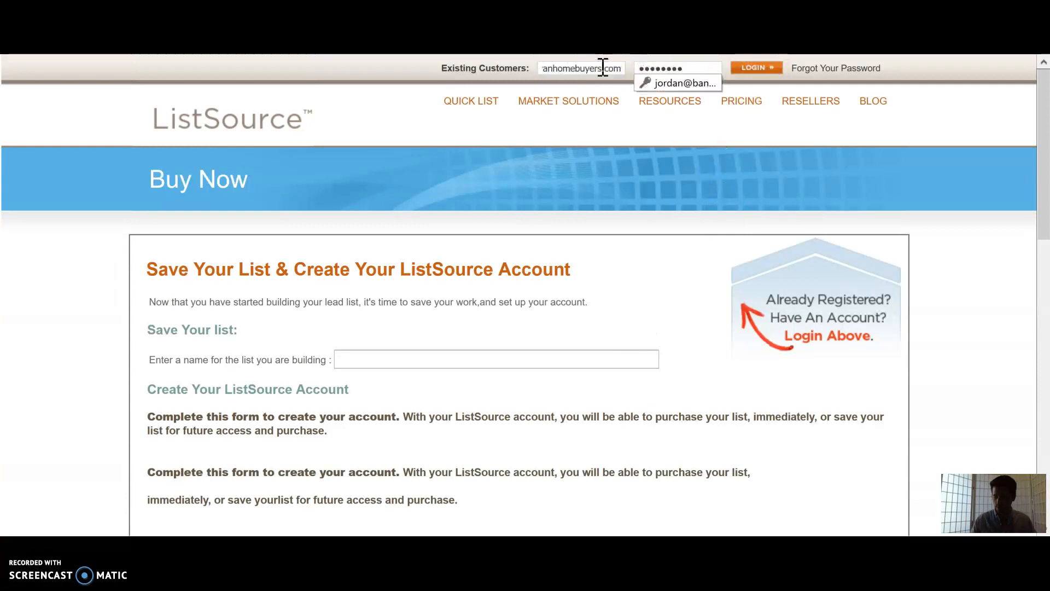
left_click(754, 68)
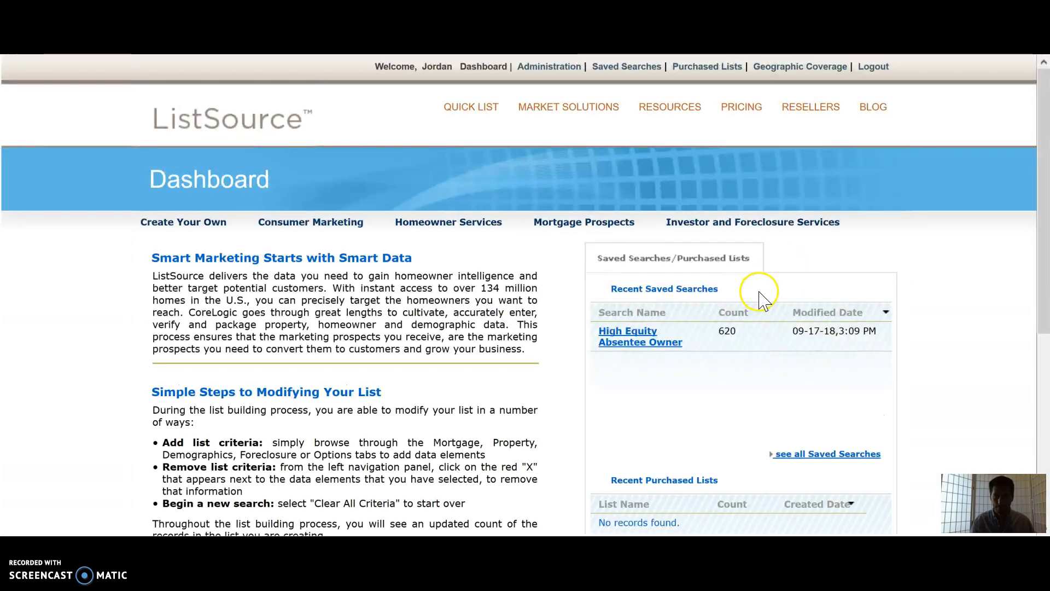
scroll(755, 298, "down", 3)
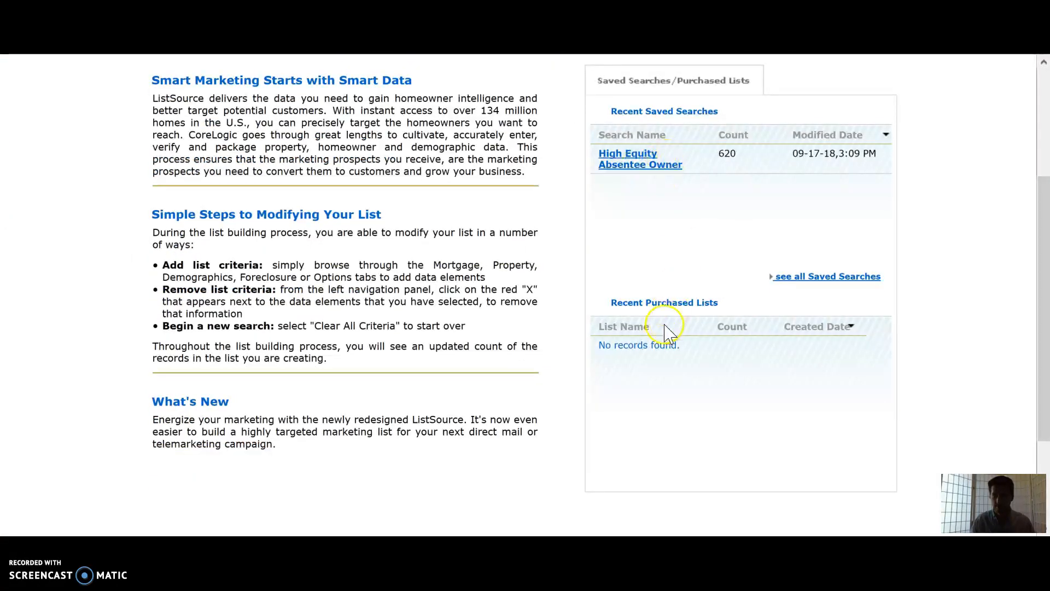
Step: Open the saved High Equity Absentee Owner search and start purchasing the list
scroll(329, 383, "down", 3)
scroll(404, 361, "up", 6)
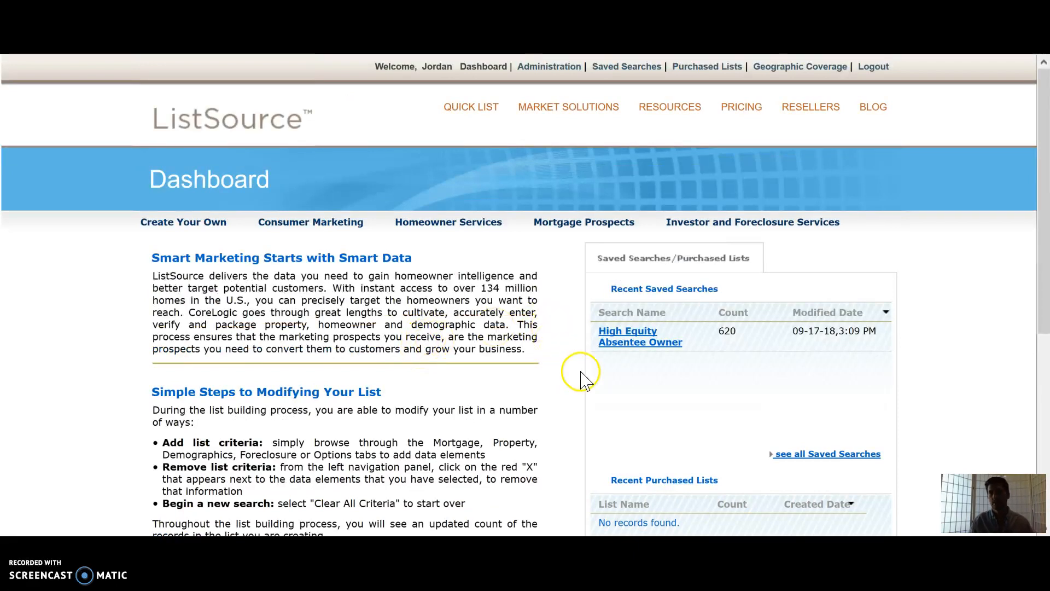
left_click(654, 347)
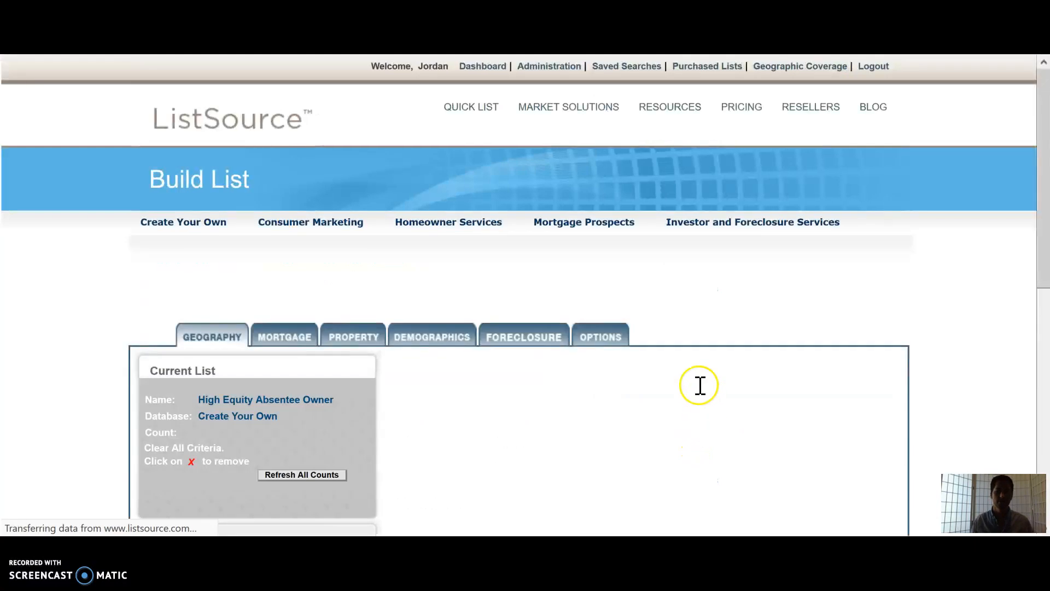
scroll(700, 378, "down", 10)
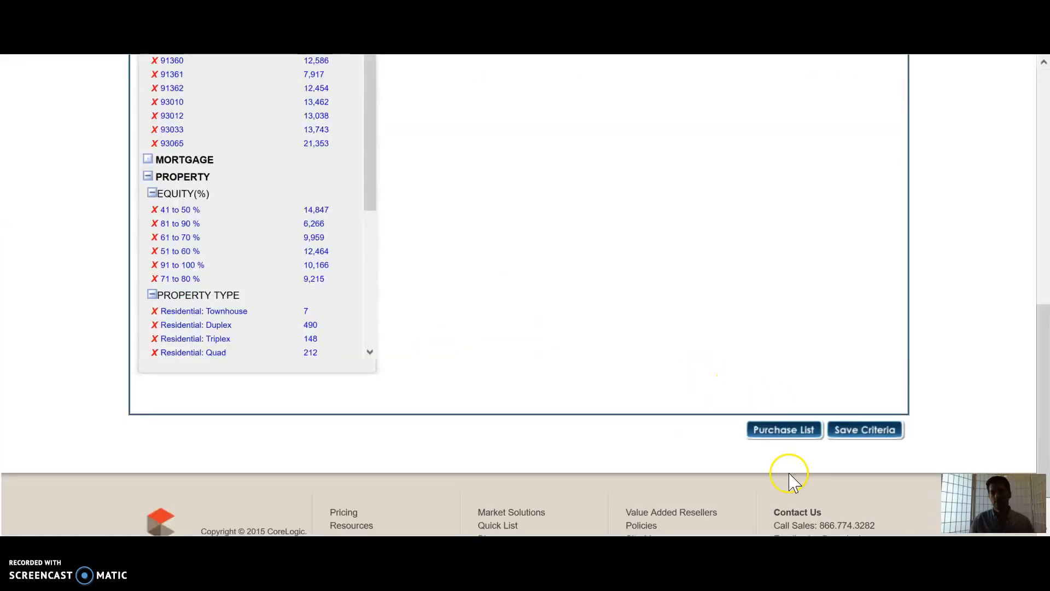
left_click(793, 432)
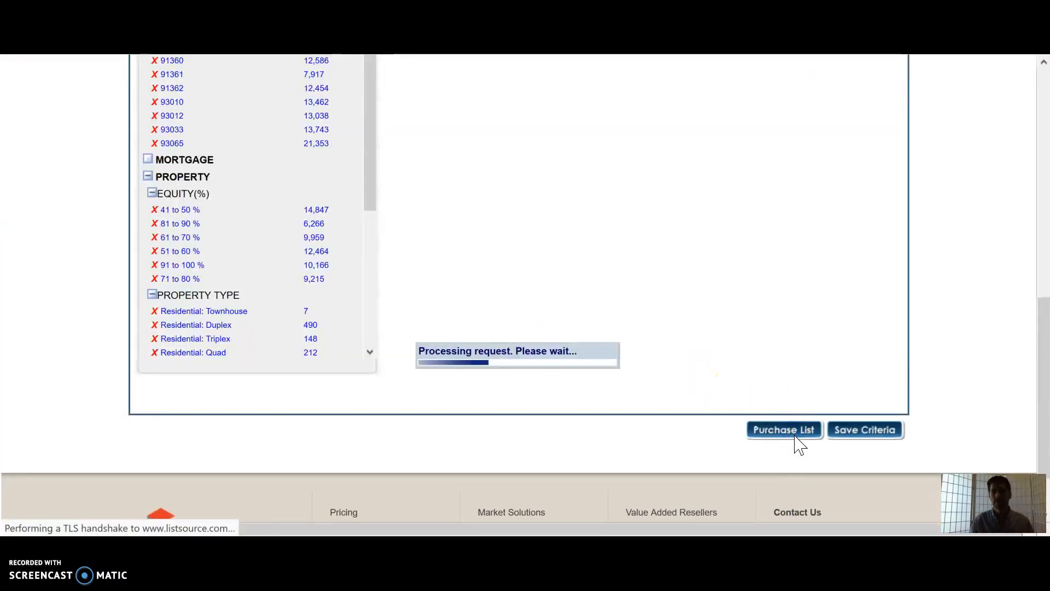
Step: Turn on removal of duplicate property mailing addresses for the list order
scroll(633, 368, "down", 5)
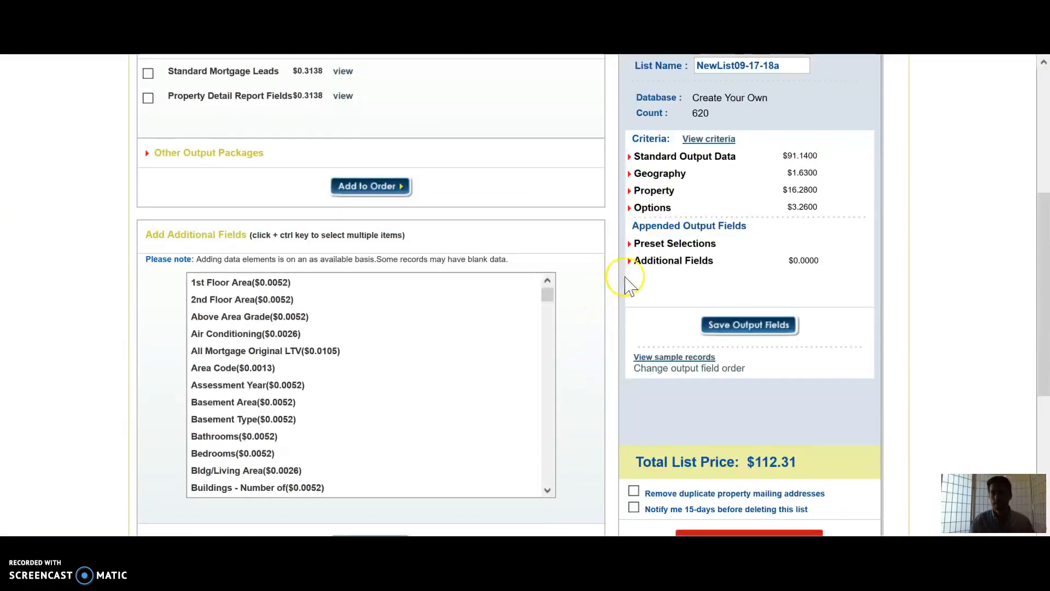
scroll(870, 465, "down", 2)
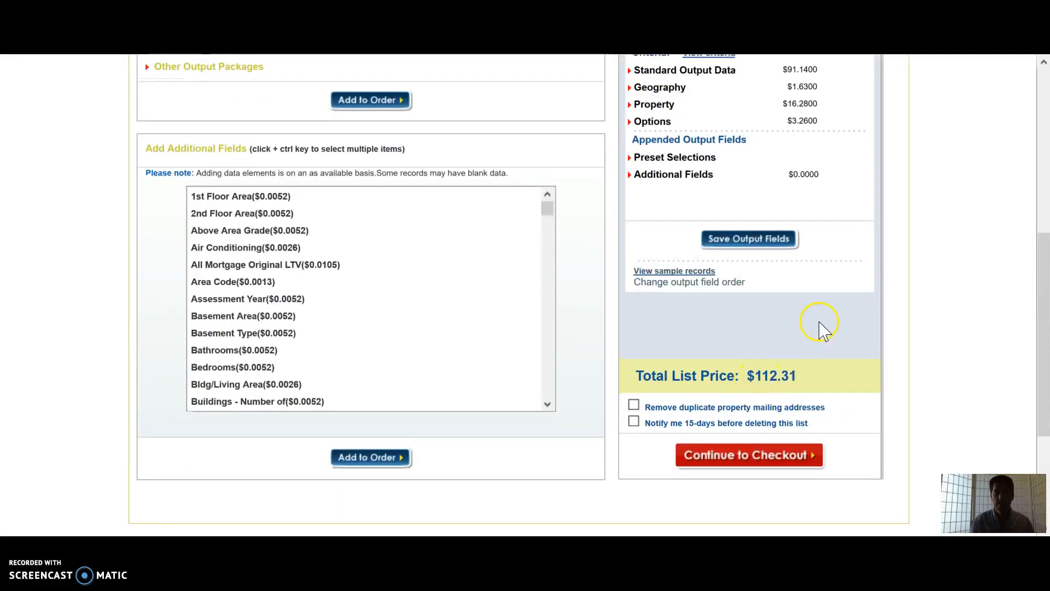
scroll(820, 328, "up", 5)
scroll(821, 328, "down", 5)
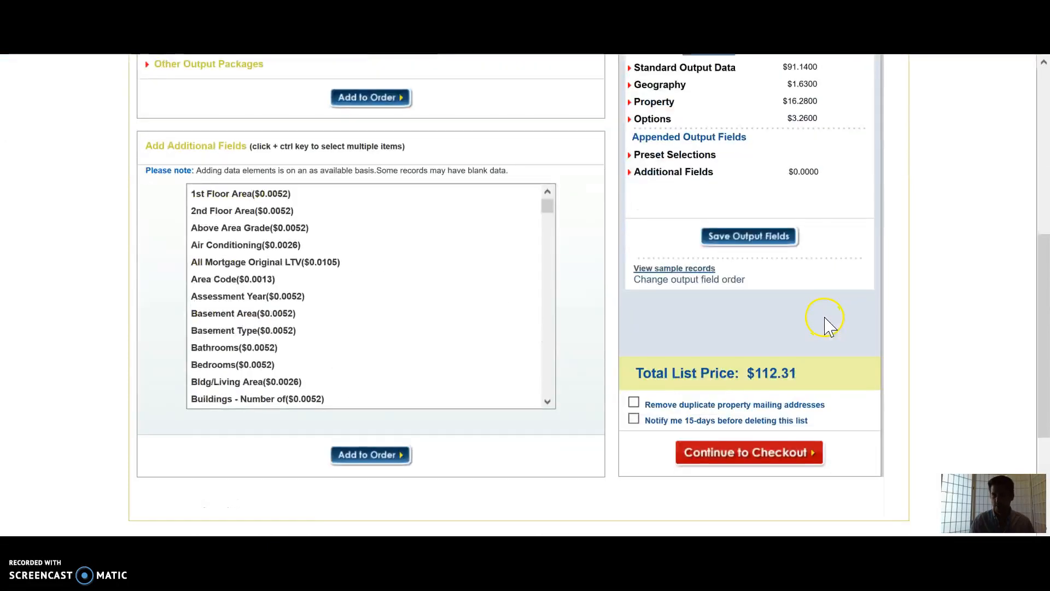
left_click(635, 403)
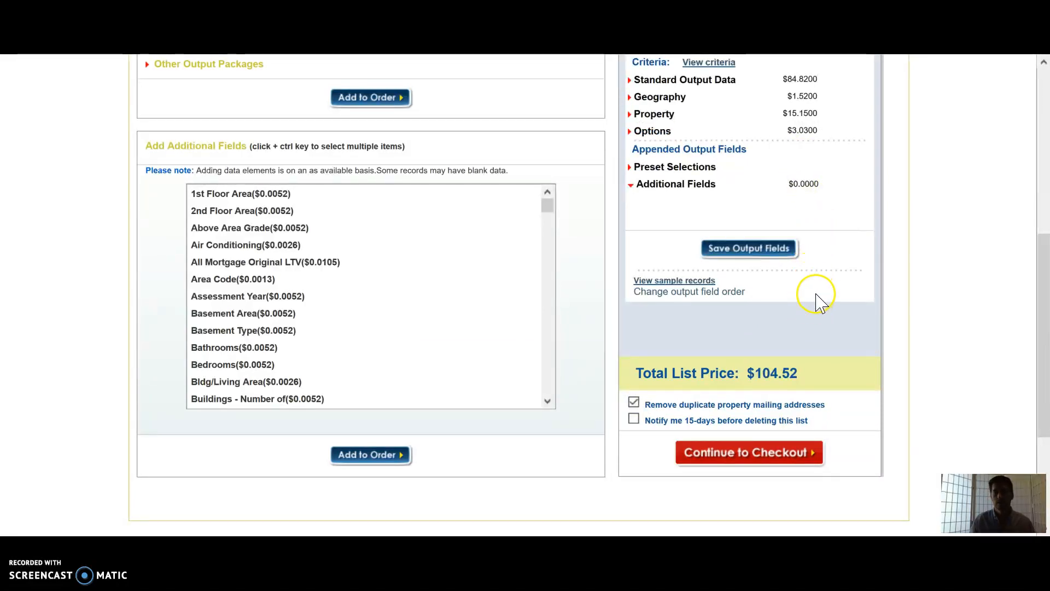
Step: Review the order summary and checkout section of the purchase page
scroll(815, 300, "up", 7)
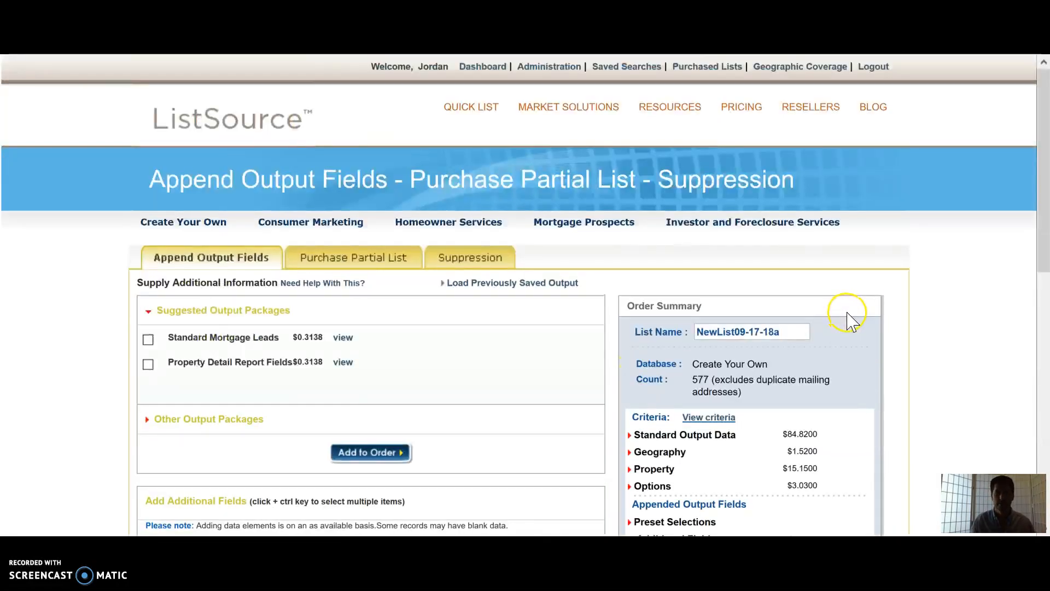
scroll(852, 322, "down", 7)
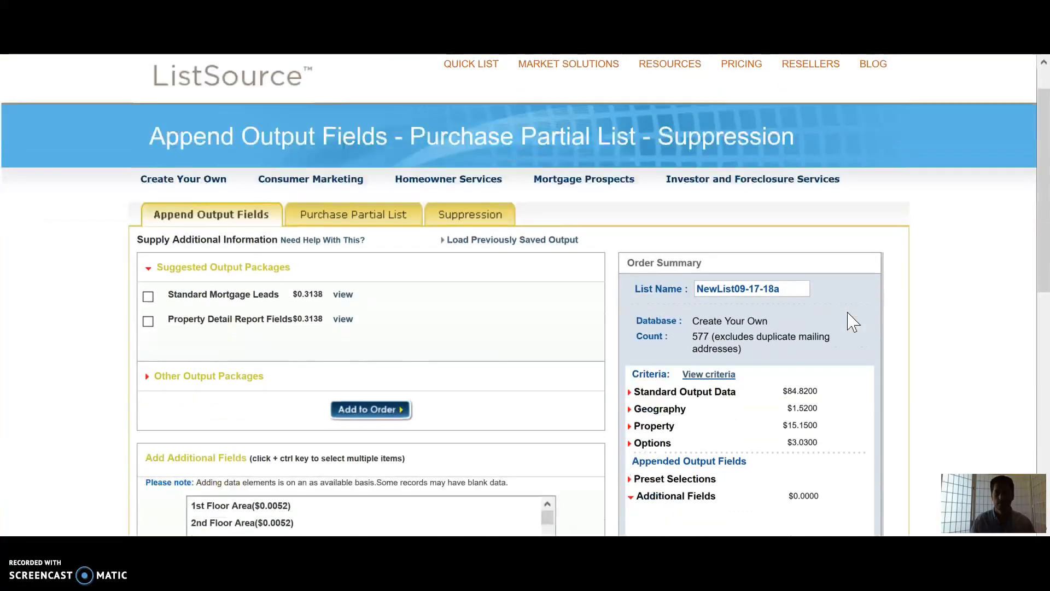
scroll(855, 318, "down", 3)
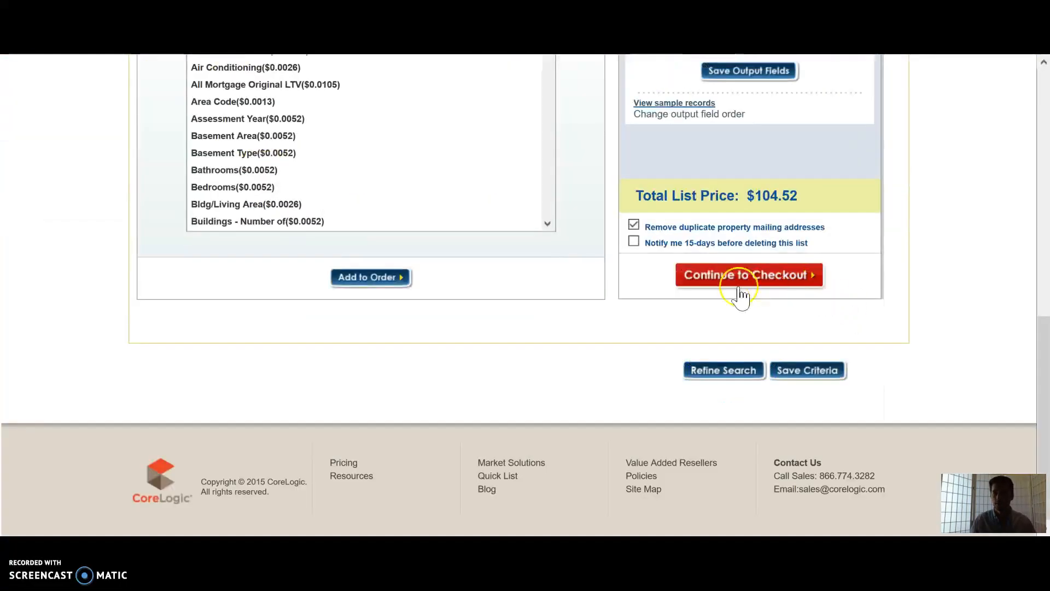
left_click(848, 282)
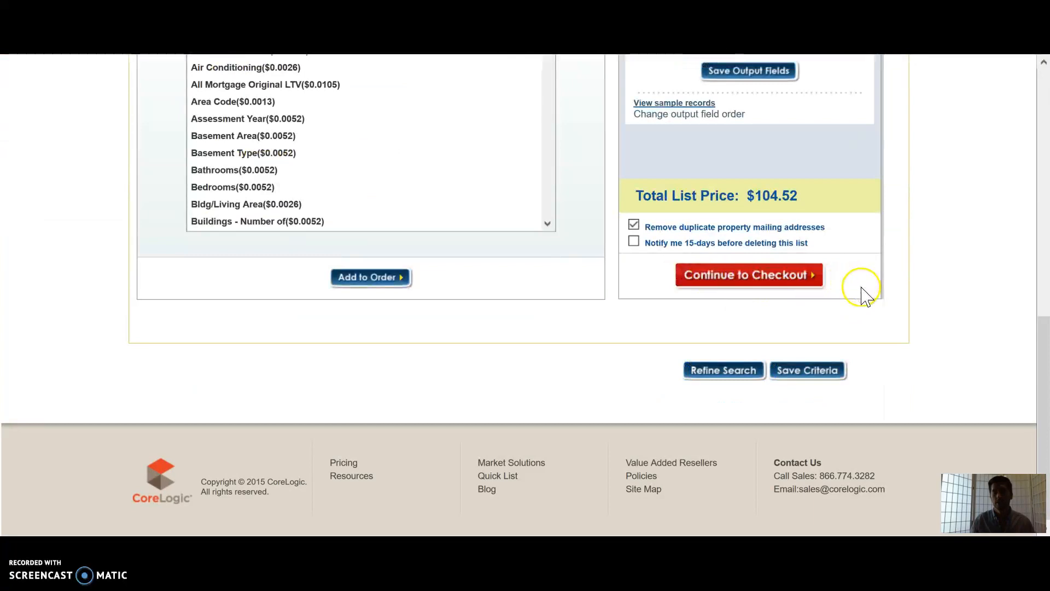